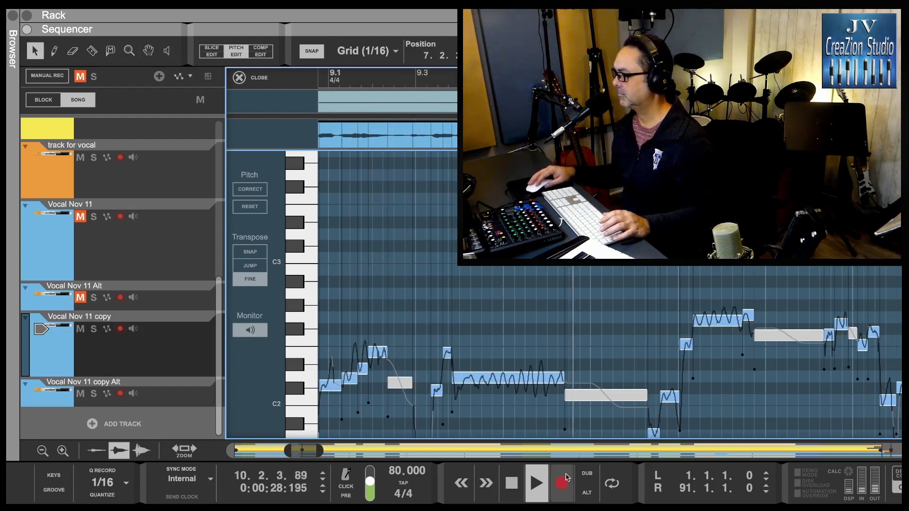
Stop playback and place the playhead at 6.3.2, before the first sung notes
click(510, 485)
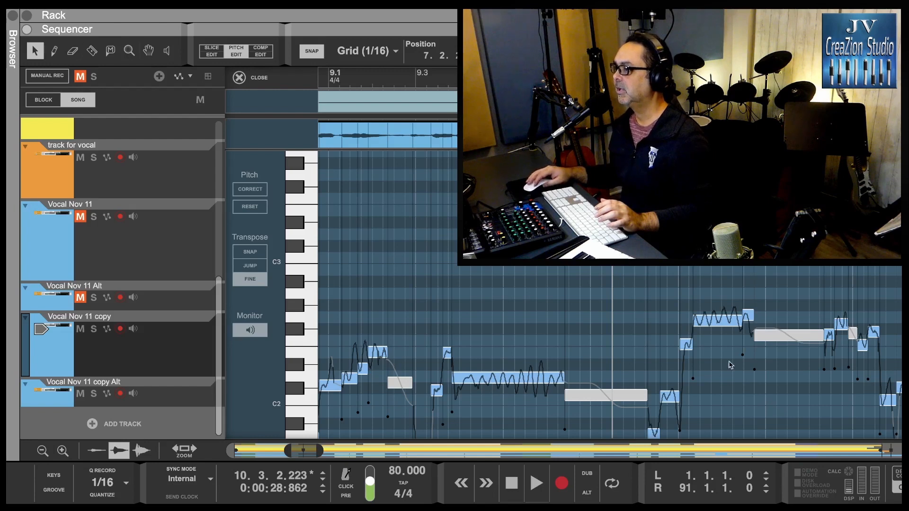
scroll(578, 291, left, 10)
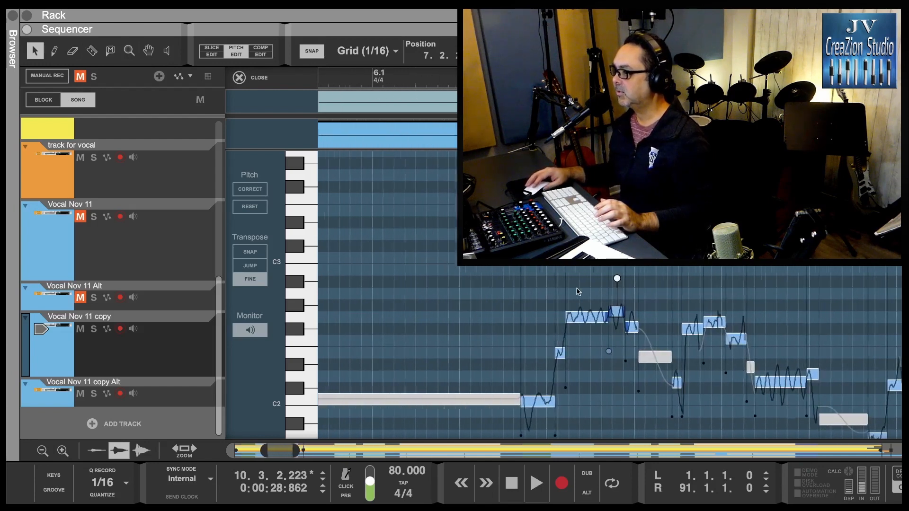
click(507, 78)
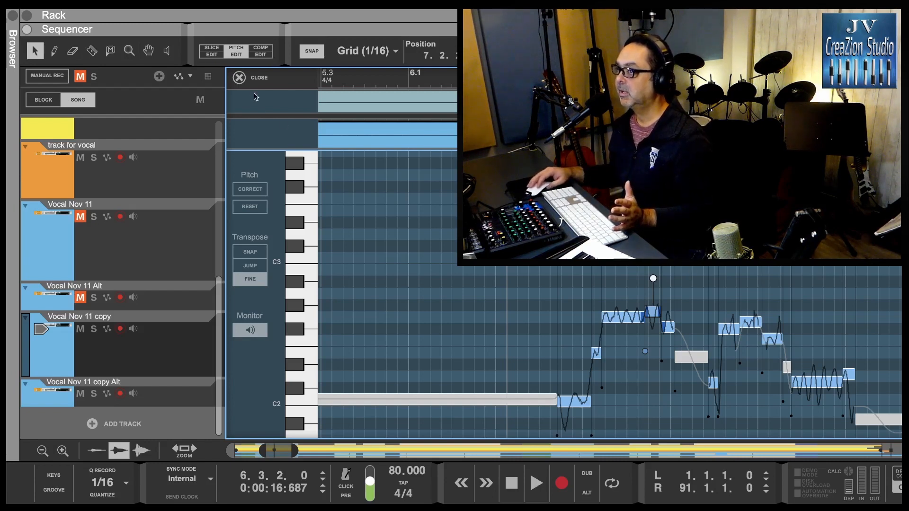
Close the pitch editor and reopen the Vocal Nov 11 copy clip in Pitch Edit at the first sung phrase
click(245, 79)
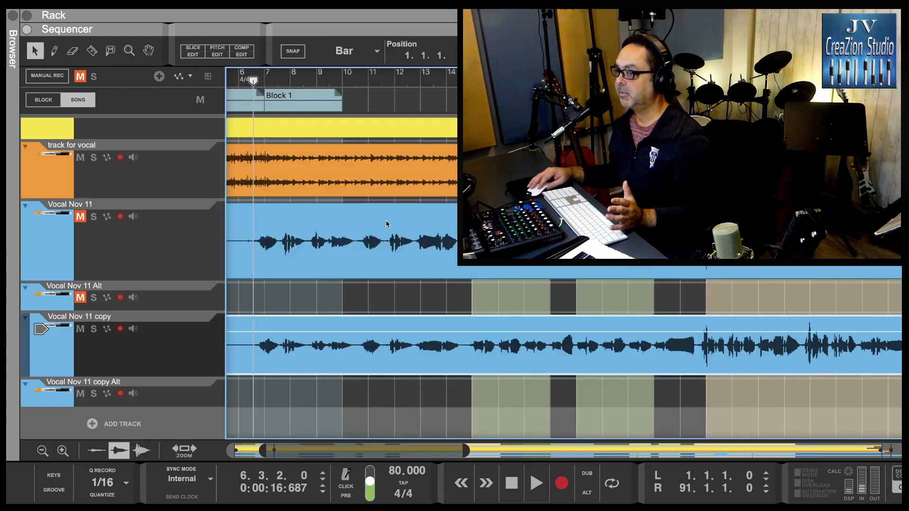
scroll(355, 365, left, 5)
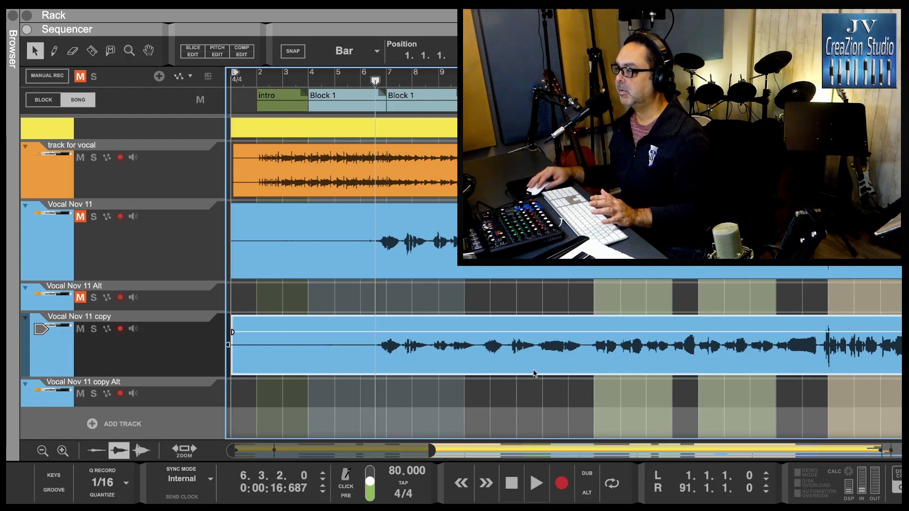
double_click(410, 356)
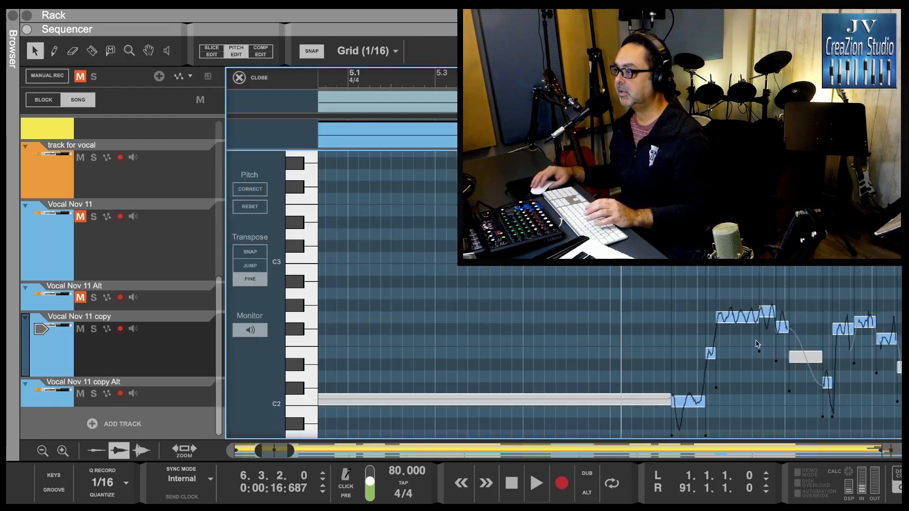
scroll(740, 301, down, 2)
scroll(740, 301, right, 1)
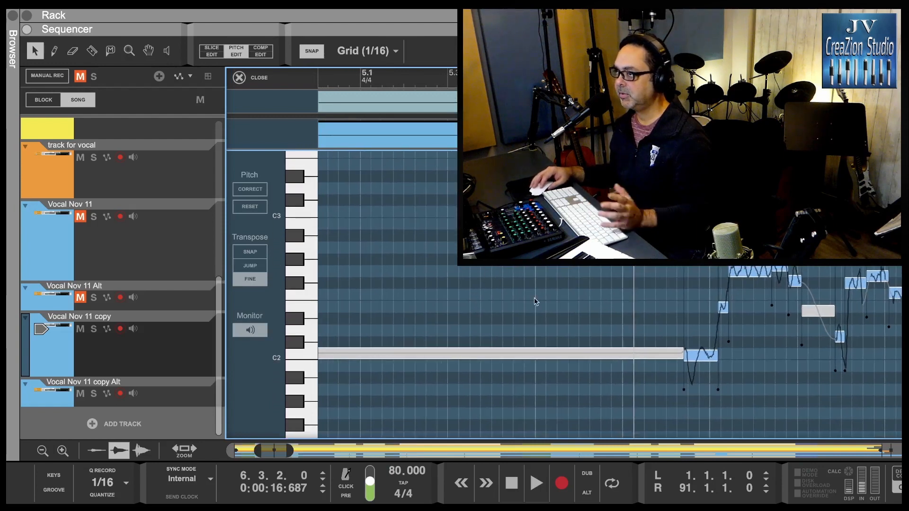
scroll(450, 259, right, 5)
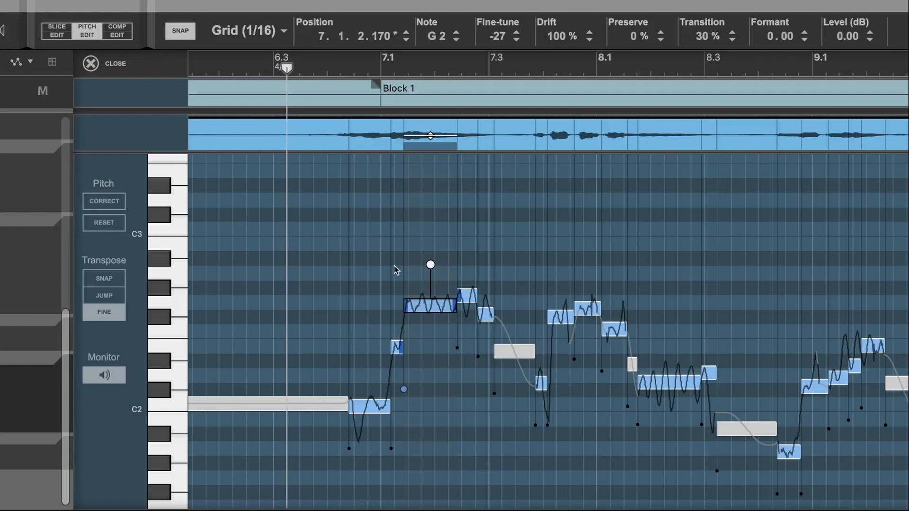
Apply automatic pitch correction to the long G2 note at 7.1.2
click(425, 305)
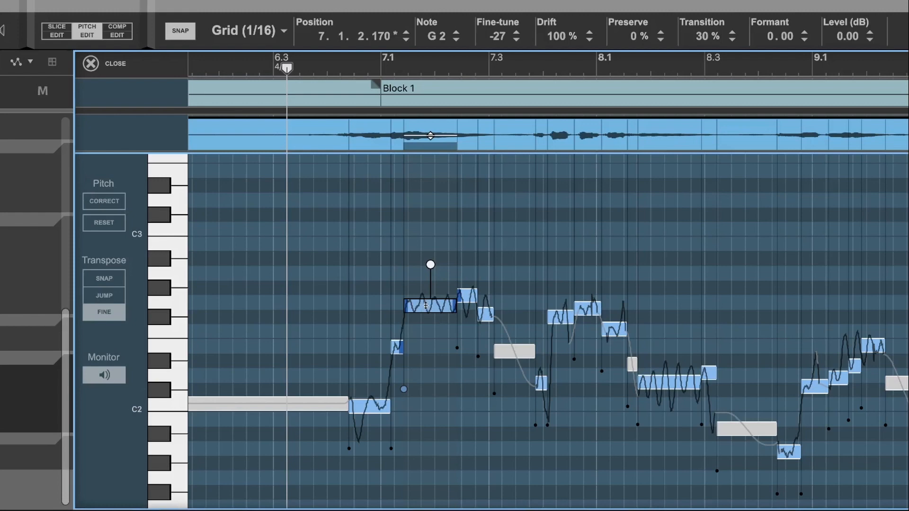
click(424, 257)
click(430, 308)
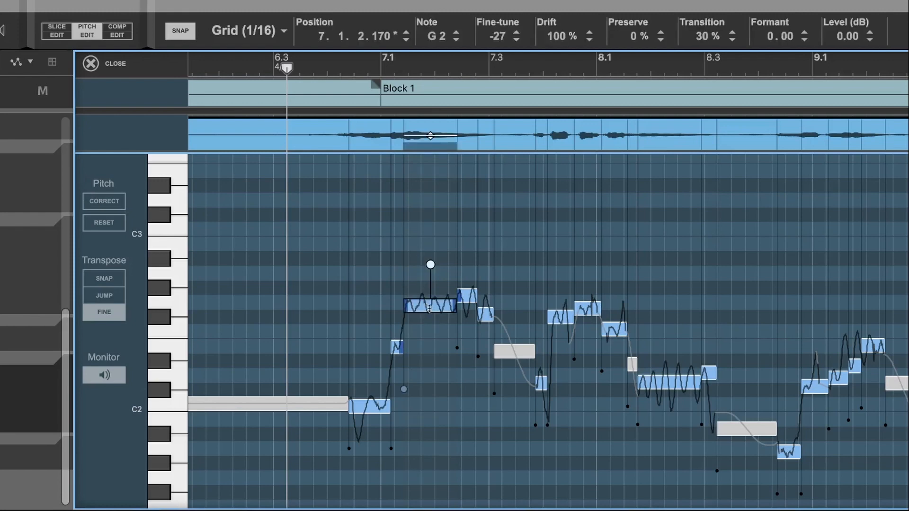
click(97, 205)
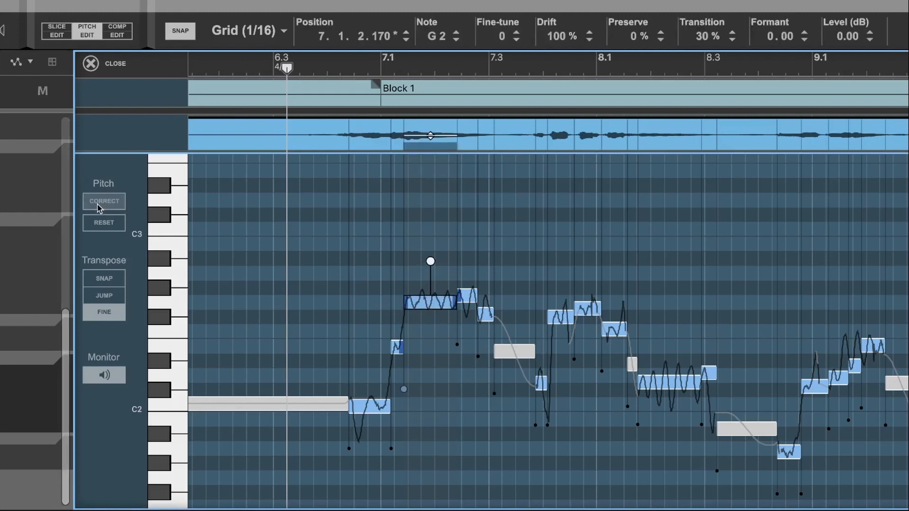
Try transposing the long G2 note in Jump mode and in Snap mode
click(104, 300)
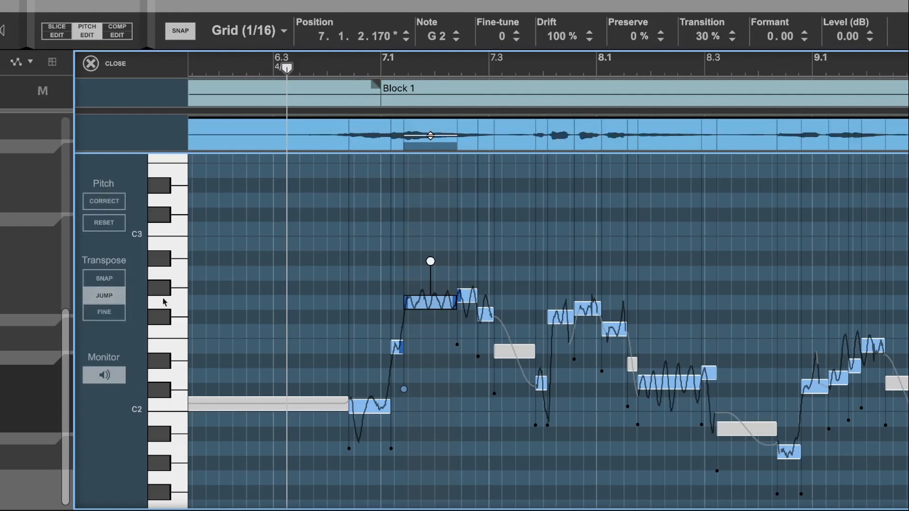
mouse_move(435, 295)
mouse_down()
mouse_move(436, 281)
mouse_move(436, 301)
mouse_up()
click(104, 279)
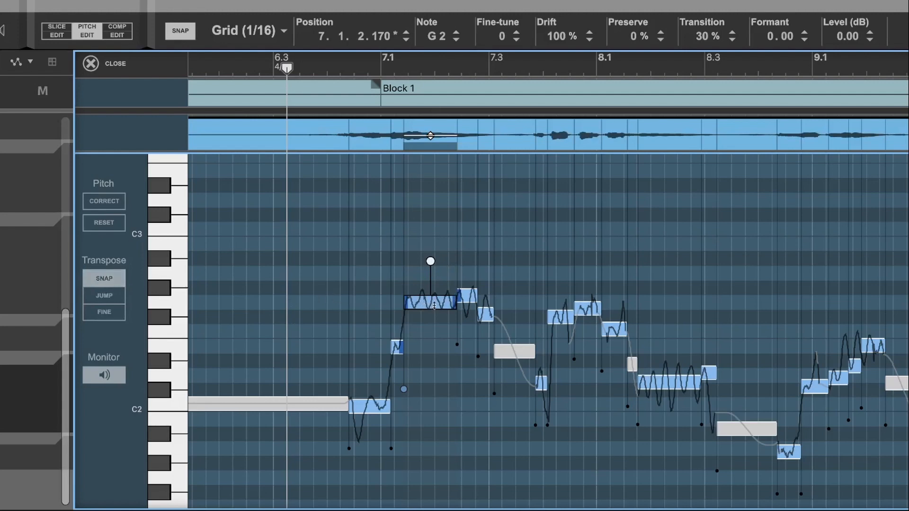
mouse_move(434, 305)
mouse_down()
mouse_move(430, 282)
mouse_move(430, 307)
mouse_up()
In Fine transpose mode, set the long G2 note's fine-tune to -30 and reduce its drift to 80%
click(110, 313)
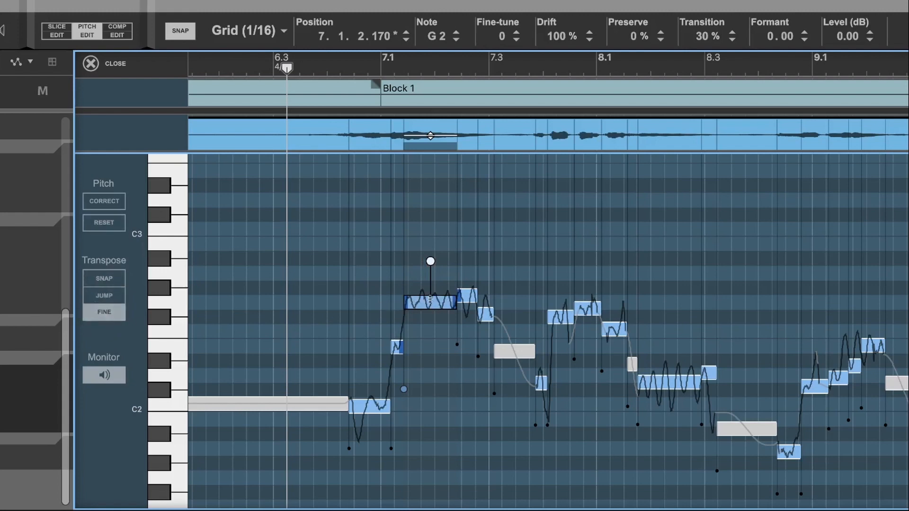
drag(430, 299, 430, 322)
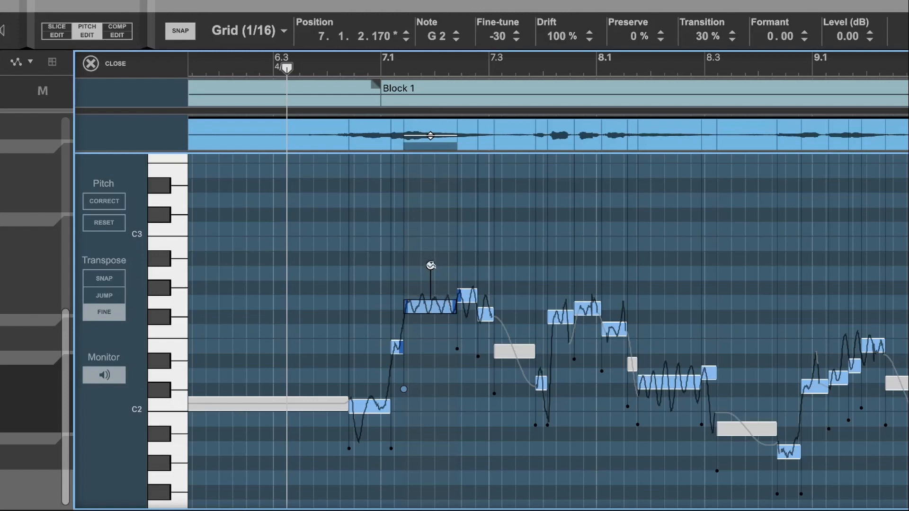
mouse_move(431, 265)
mouse_down()
mouse_move(434, 322)
mouse_move(433, 272)
mouse_move(434, 280)
mouse_up()
drag(434, 288, 435, 273)
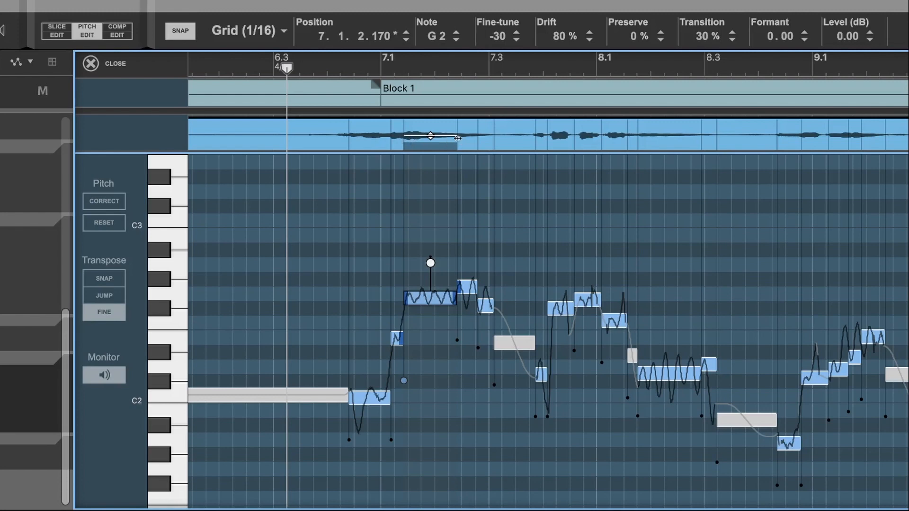
mouse_move(457, 137)
mouse_down()
mouse_move(475, 138)
mouse_move(455, 139)
mouse_up()
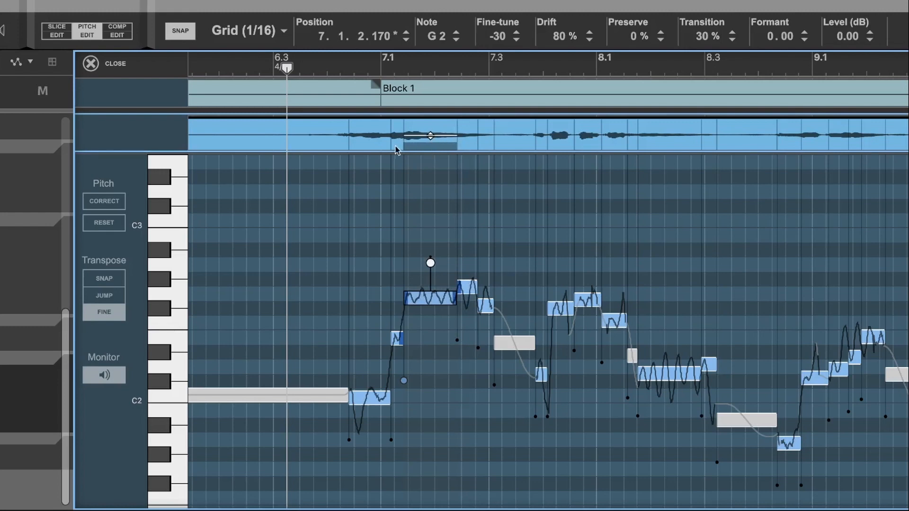
drag(430, 136, 430, 136)
Play the vocal phrase from just before 6.3 to hear the adjusted G2 note
drag(287, 69, 260, 69)
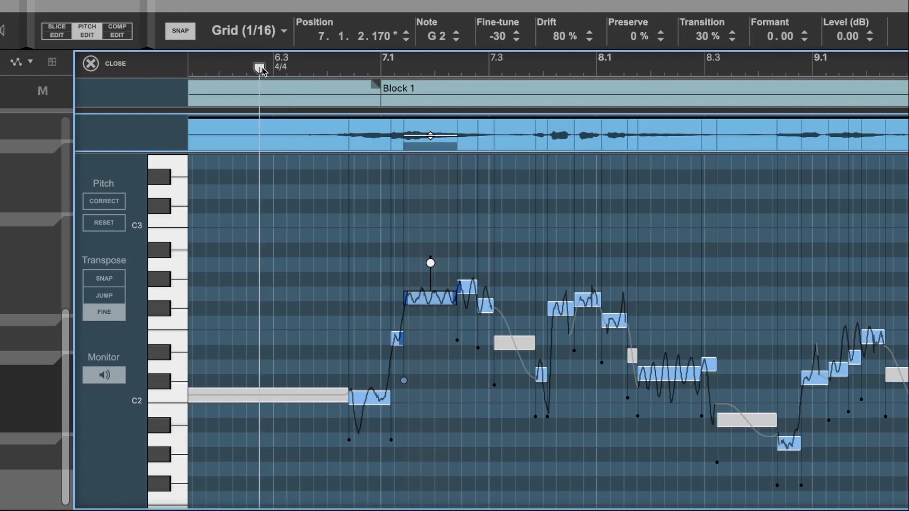
key(space)
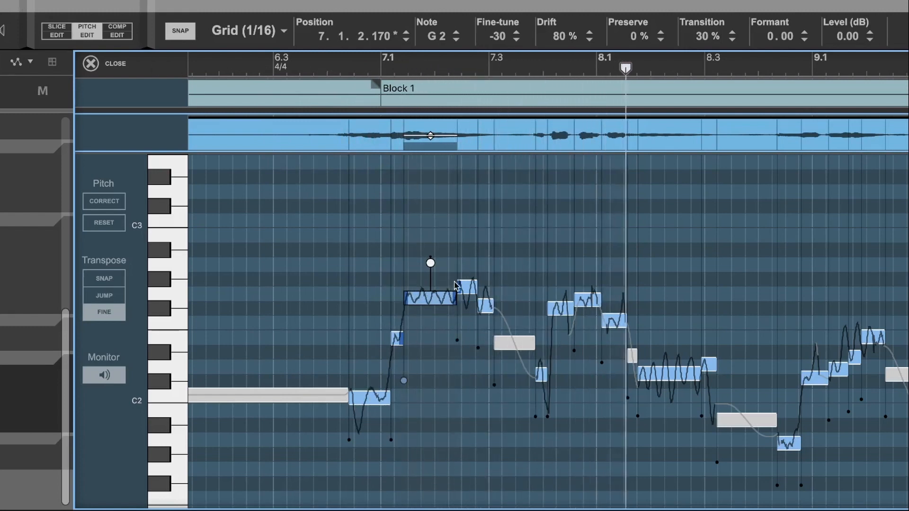
key(space)
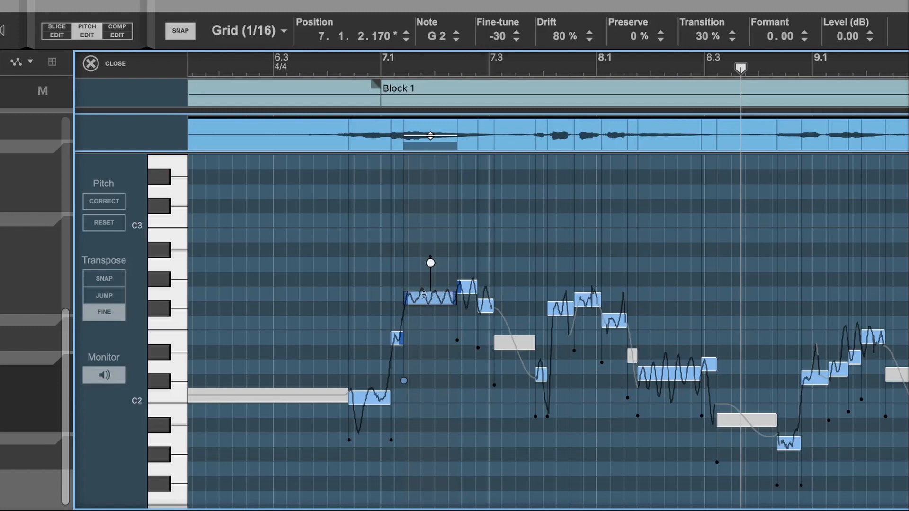
Raise the long G2 note's fine-tune to -20 and lower the short note at 7.2.2 to G2 with fine-tune -2
drag(437, 299, 437, 294)
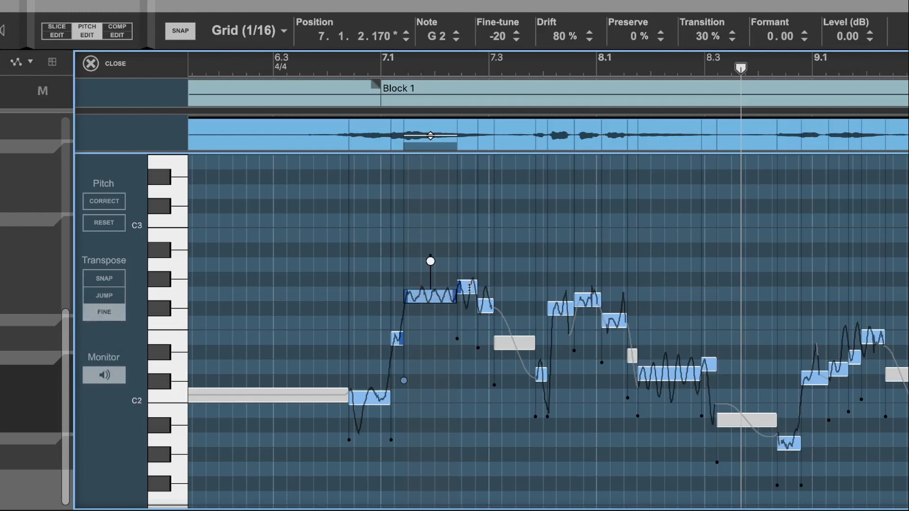
drag(469, 286, 469, 314)
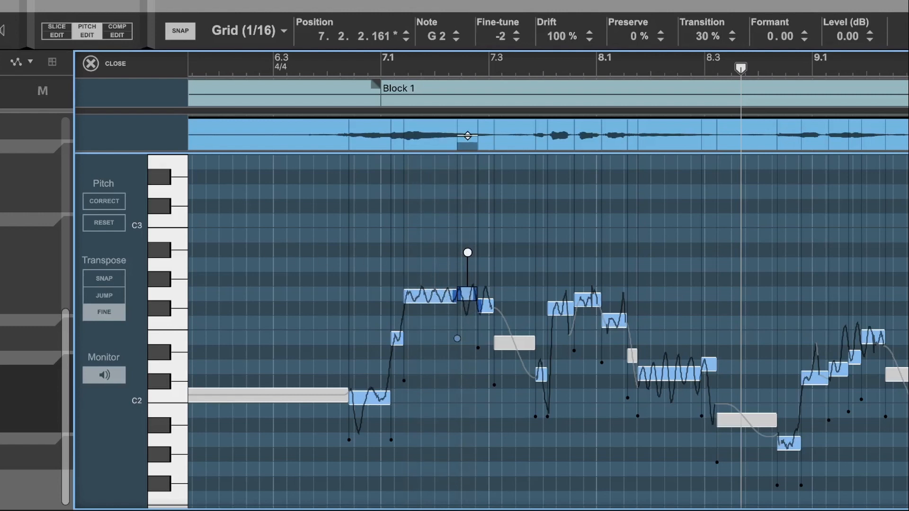
Split the long G2 note at 7.2.1 and set the second part's fine-tune to -2
double_click(434, 294)
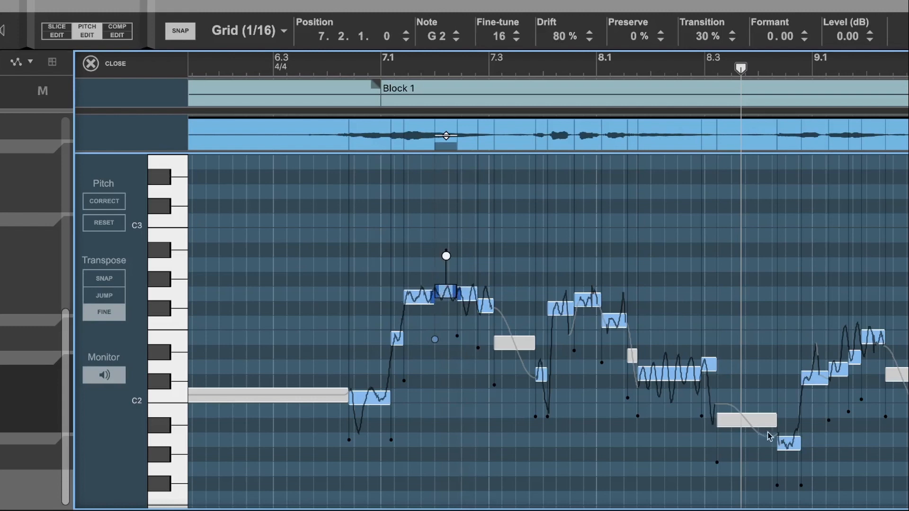
drag(445, 291, 448, 305)
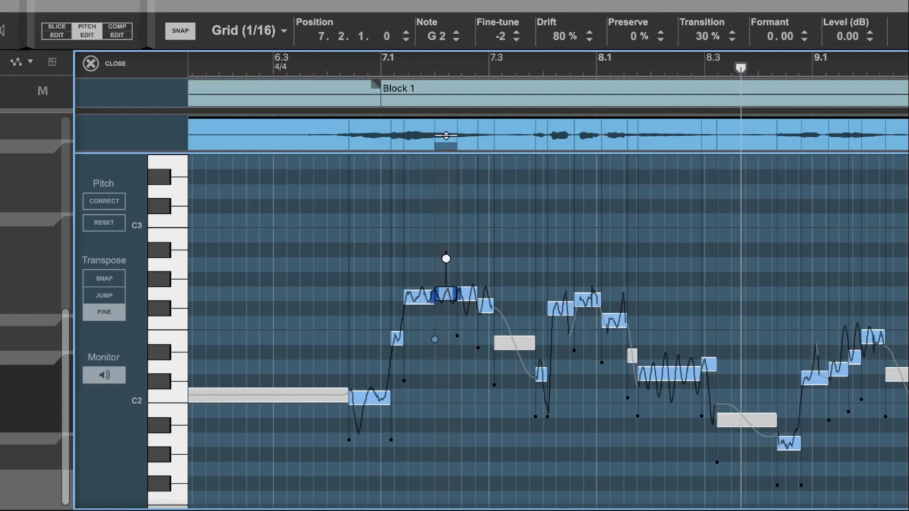
Audition the phrase repeatedly from between 6.3 and 7.1 to check the retuned notes
click(308, 63)
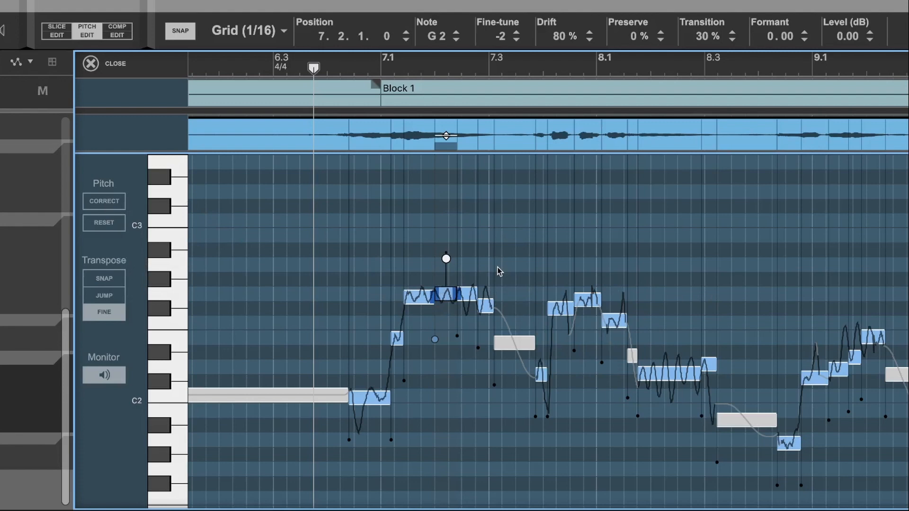
key(space)
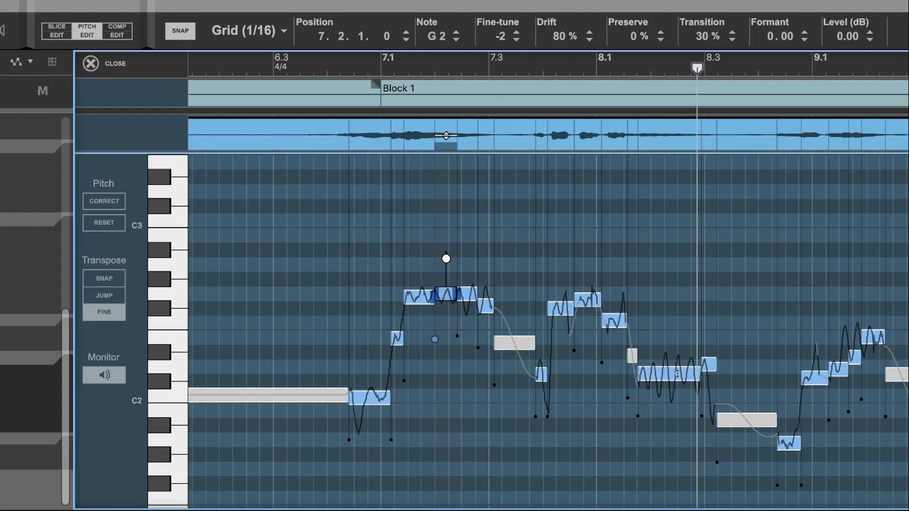
click(353, 71)
click(328, 71)
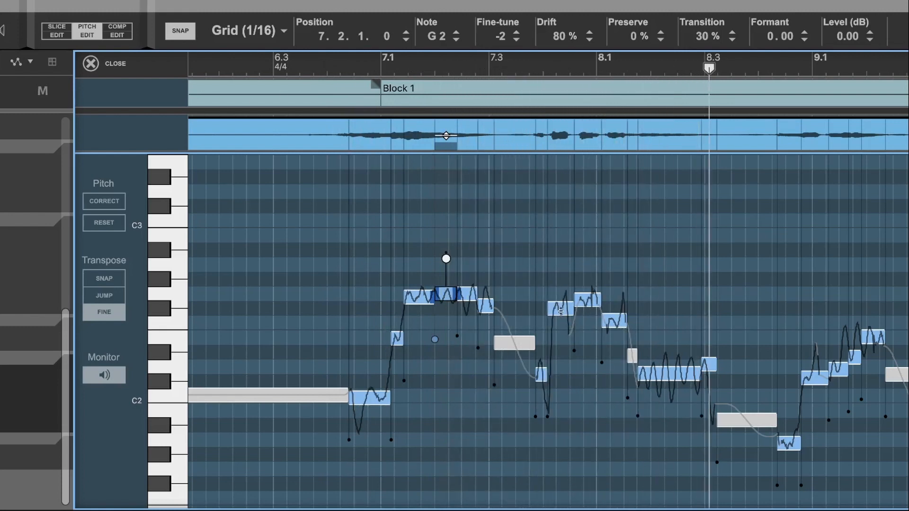
Set the fine-tune of the F#2 note at 7.4.1 to 21 and of the G2 note at 7.4.3 to -36
drag(562, 307, 568, 300)
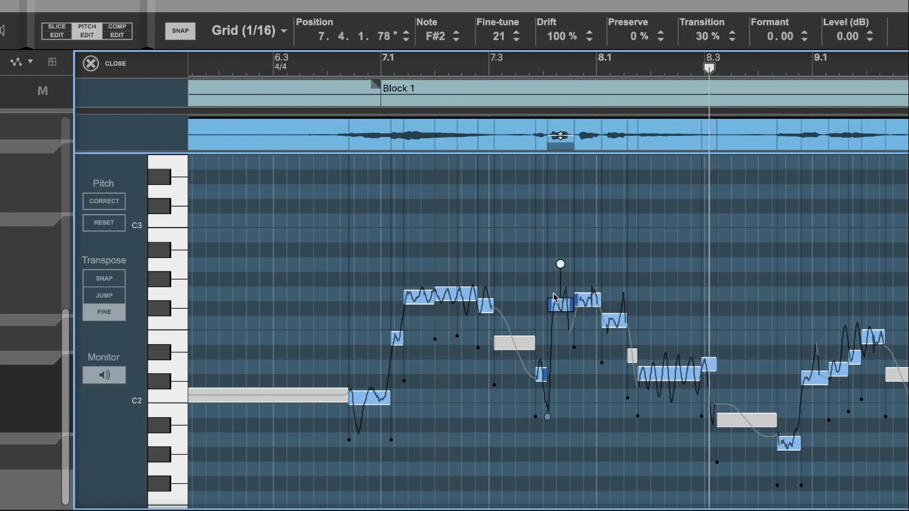
click(590, 294)
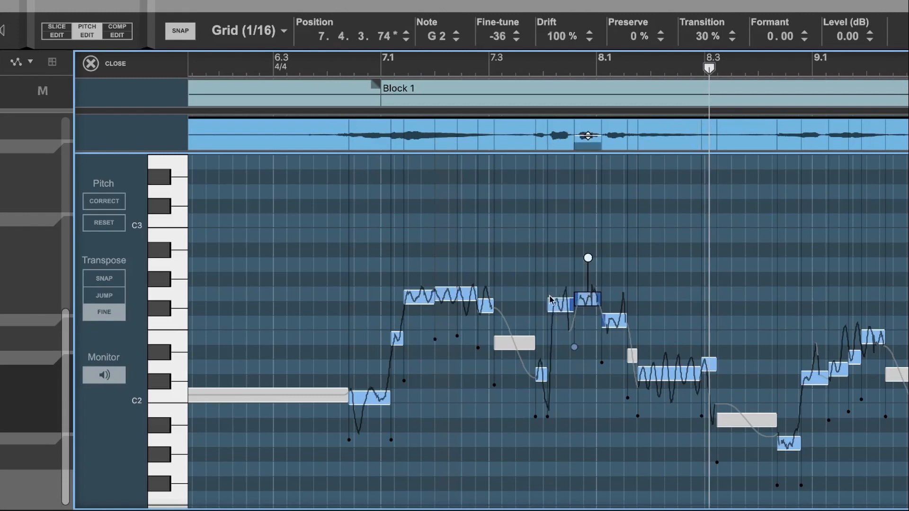
Set the fine-tune of the F2 note at 8.1.1 to 1 and of the D2 note at 8.1.4 to -32
click(617, 323)
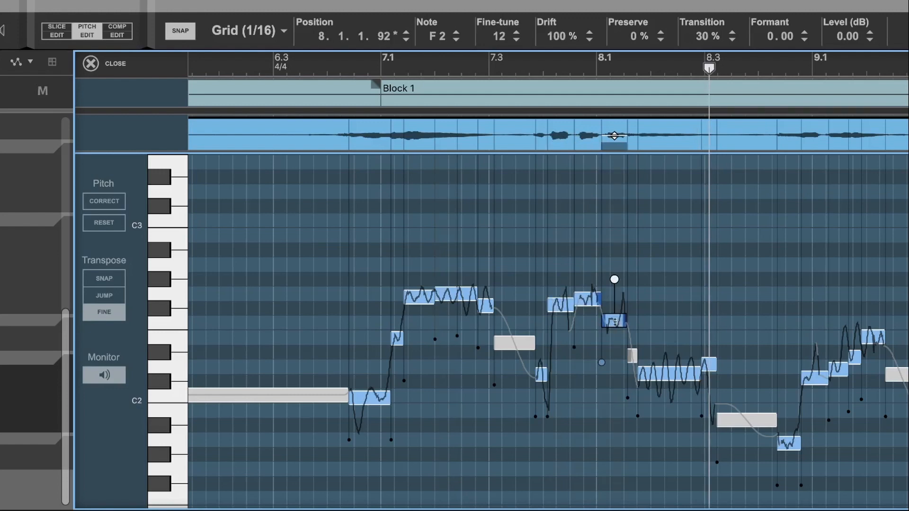
drag(615, 322, 615, 325)
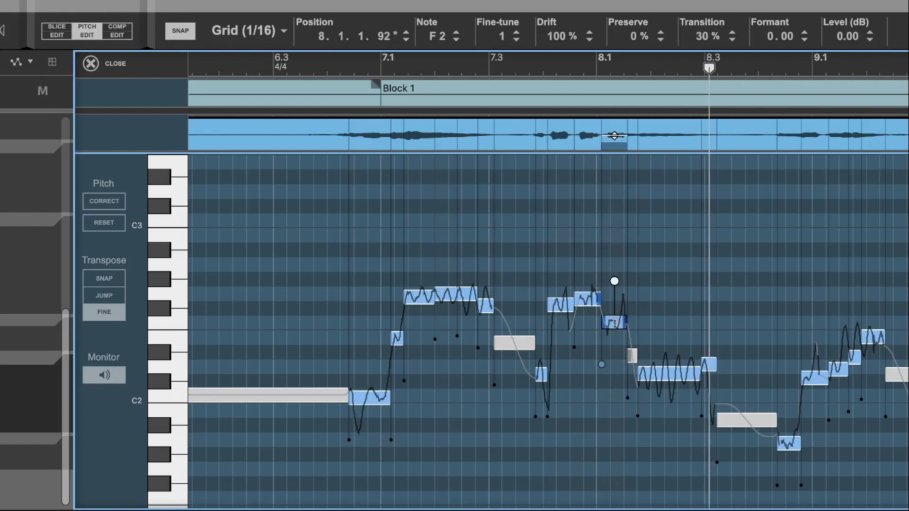
click(675, 376)
drag(675, 375, 675, 366)
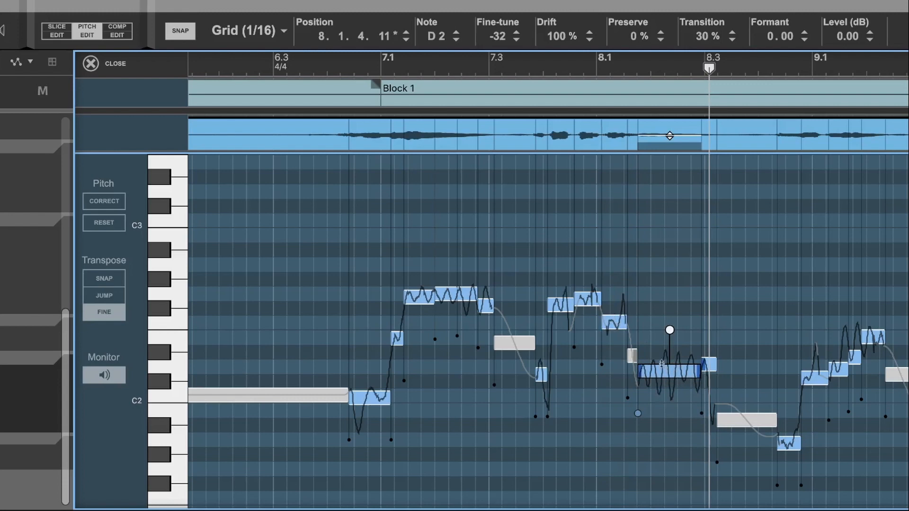
Play the phrase from just before bar 7 through the D2 note to check the tuning
click(367, 67)
key(space)
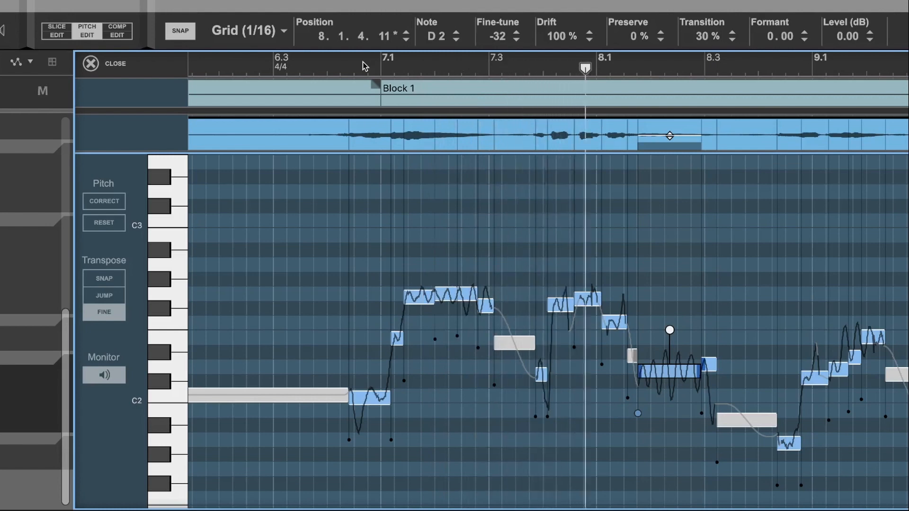
key(space)
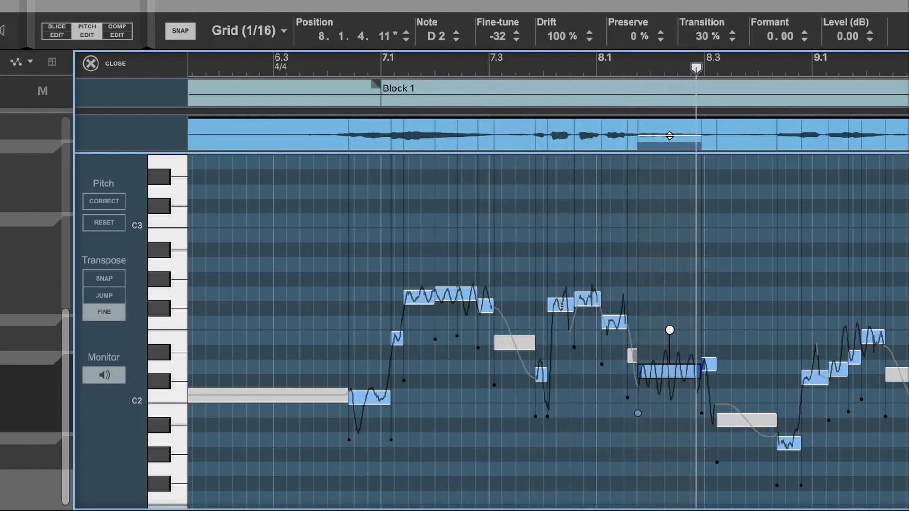
Set the fine-tune of the F#2 note at 7.4.1 to 4 and audition the phrase from 7.3
click(560, 307)
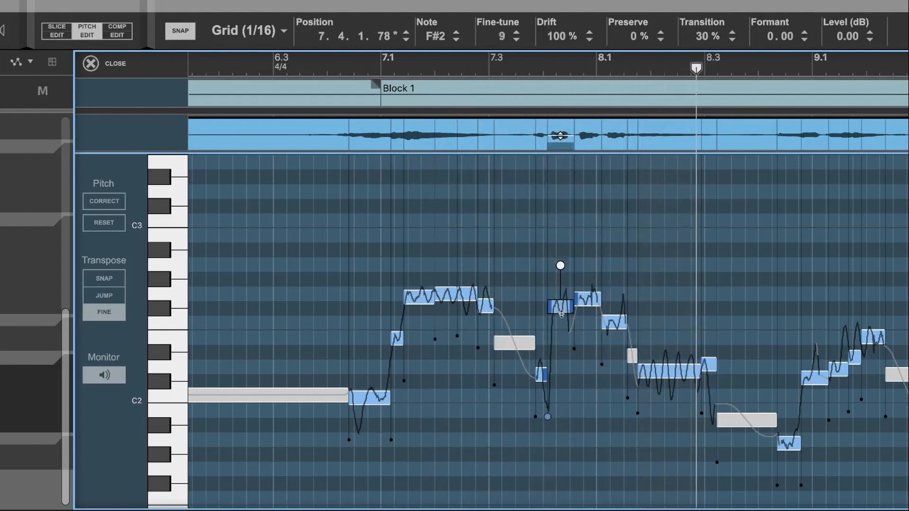
click(502, 64)
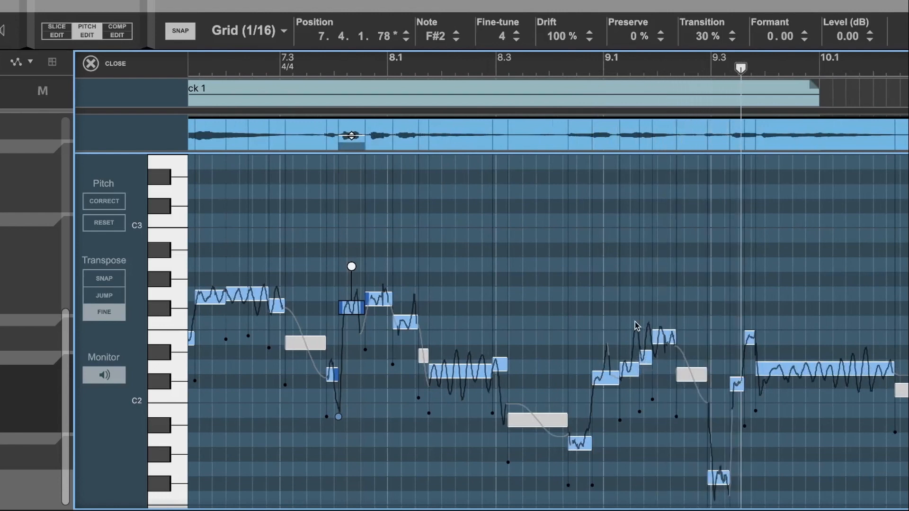
Try raising the D2 note at 9.1.2 to E2 with fine-tune -12, and reset its pitch
click(632, 371)
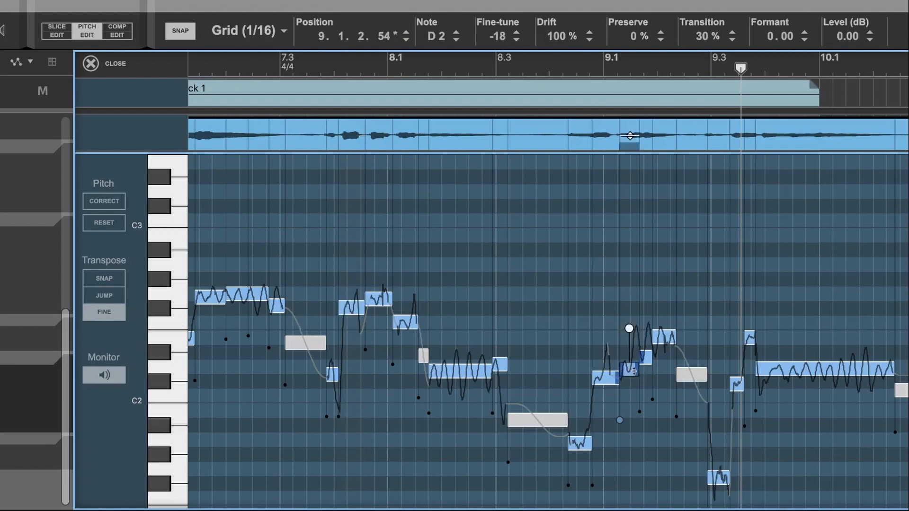
drag(634, 371, 629, 261)
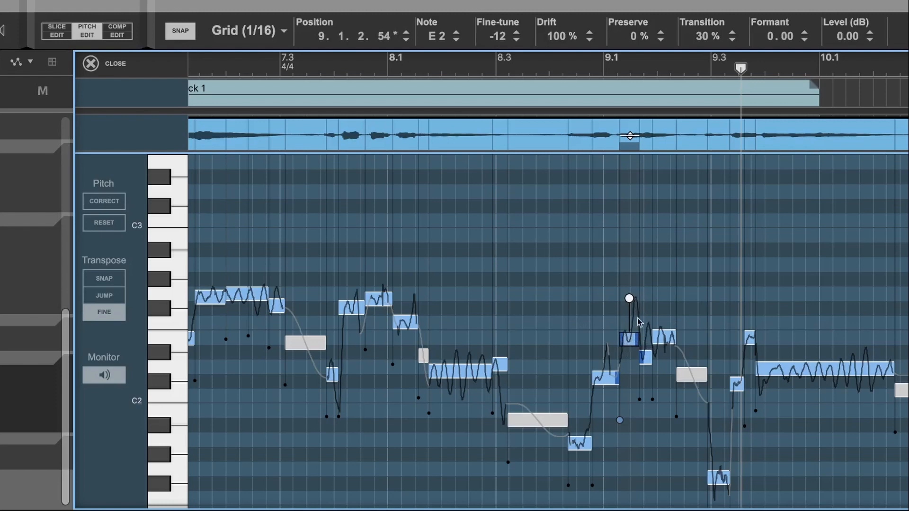
click(106, 226)
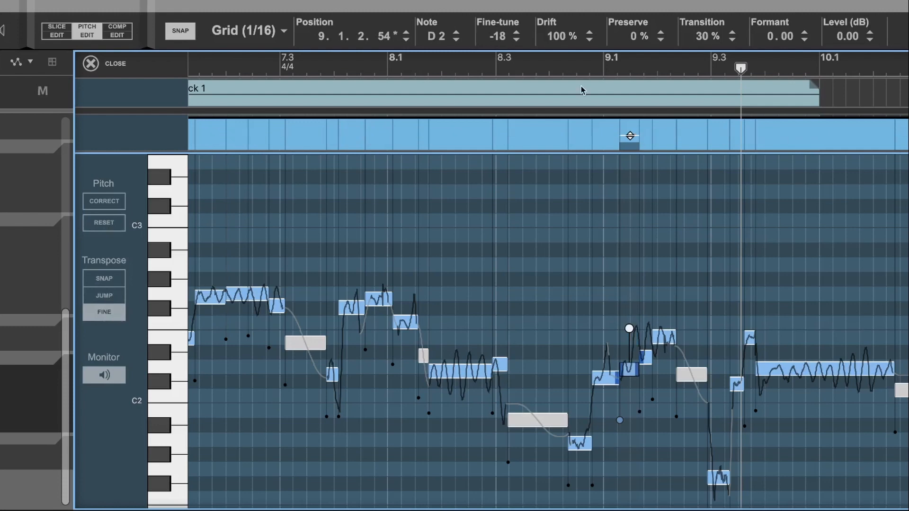
Audition the phrase repeatedly from shortly before bar 9 through the long sustained D2 note
click(574, 66)
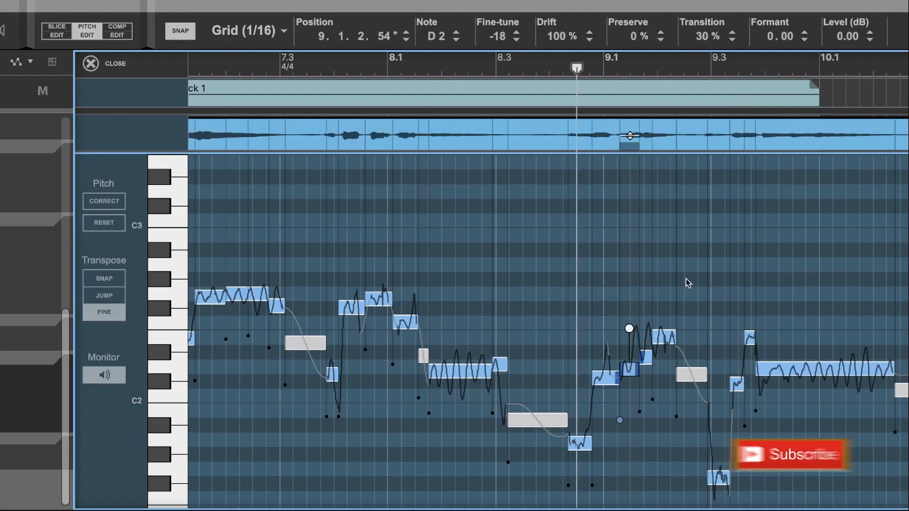
click(552, 71)
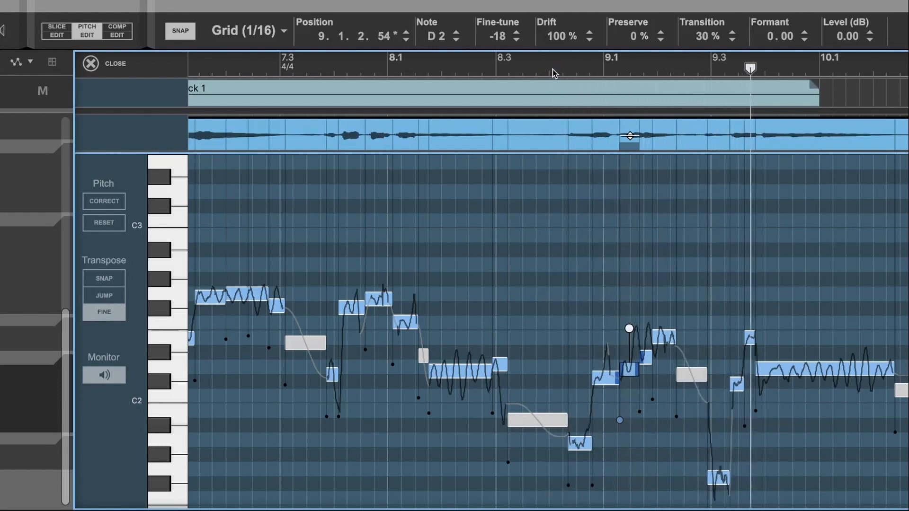
key(space)
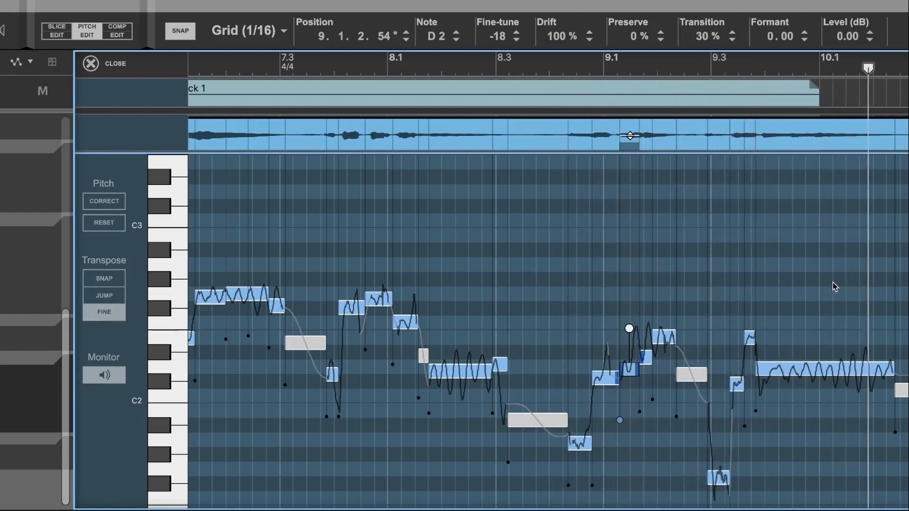
Try a drift of 0% on the long D2 note at 9.3.4 and audition it from 9.3
scroll(835, 287, right, 3)
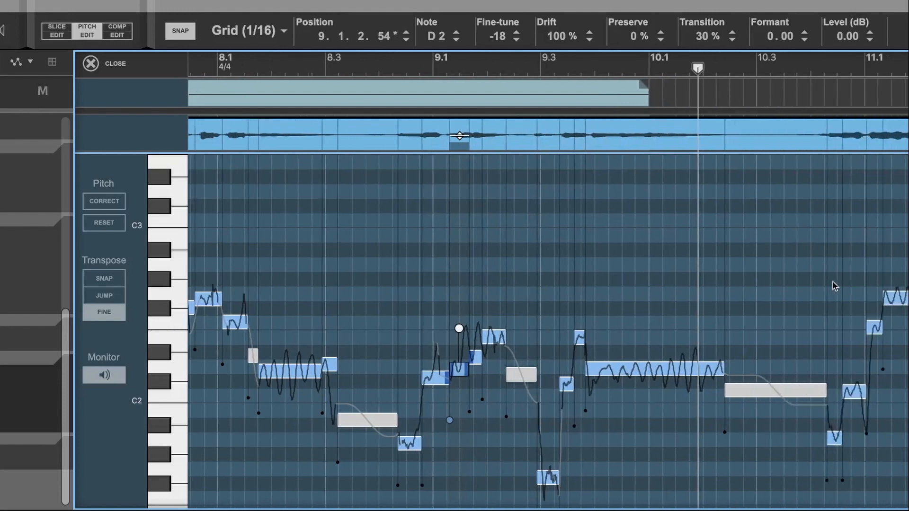
click(651, 370)
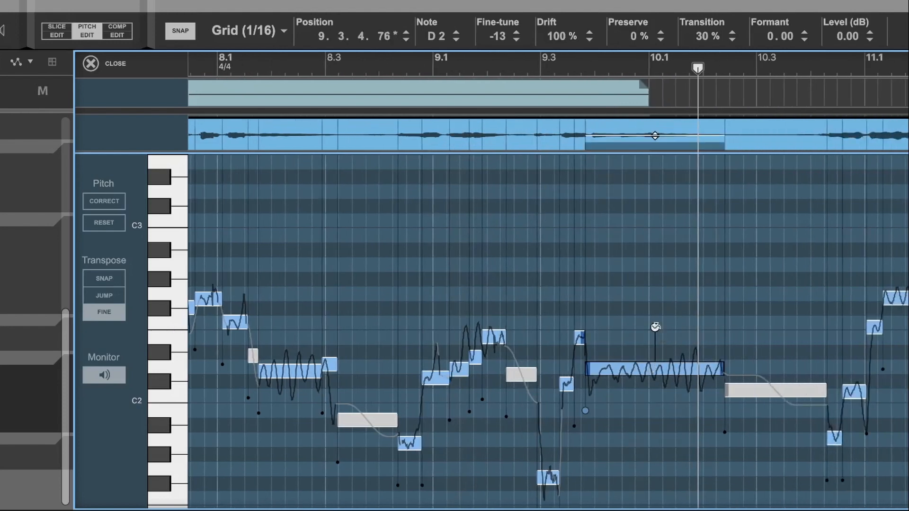
drag(655, 326, 659, 425)
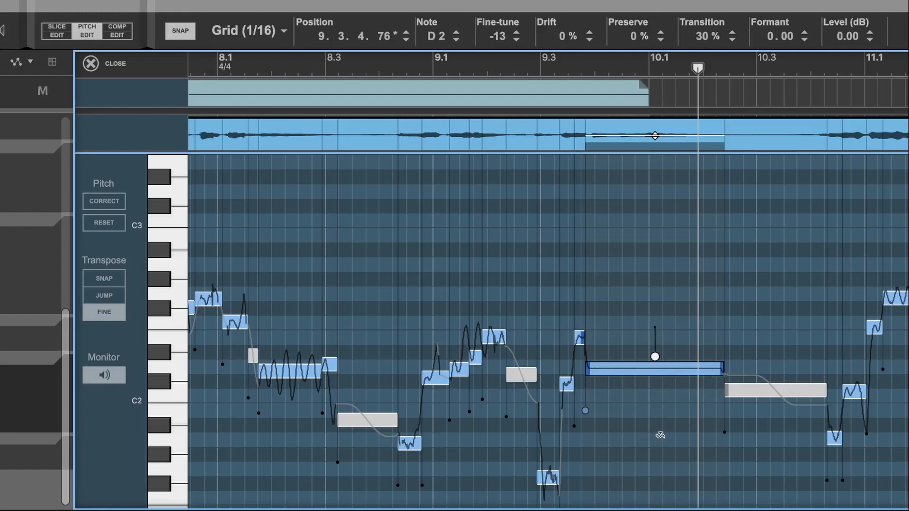
click(540, 66)
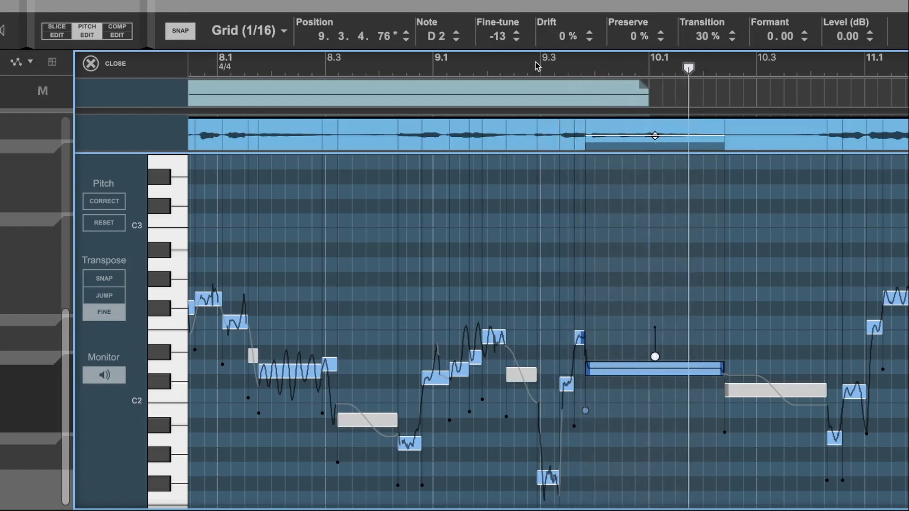
click(538, 66)
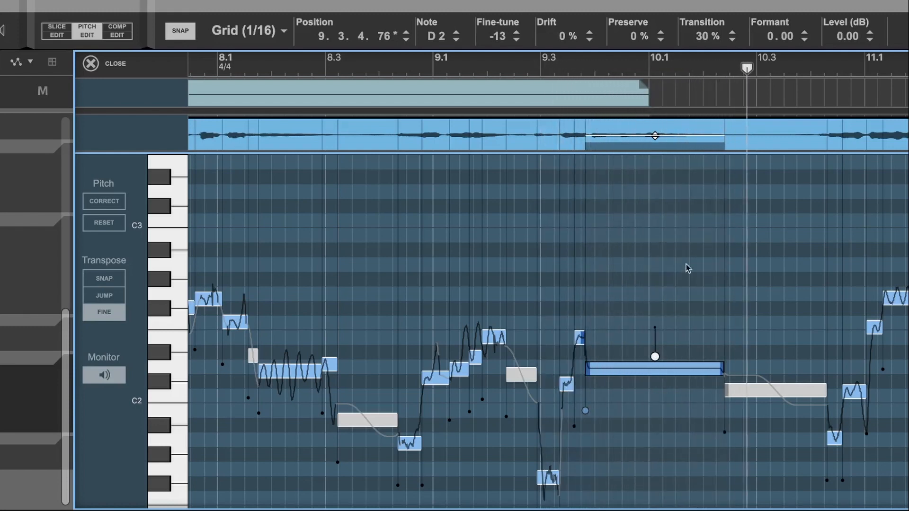
Try a drift of 30% on the long D2 note at 9.3.4, set it to 77%, and audition each setting
mouse_move(655, 356)
mouse_down()
mouse_move(654, 326)
mouse_move(656, 347)
mouse_up()
click(542, 59)
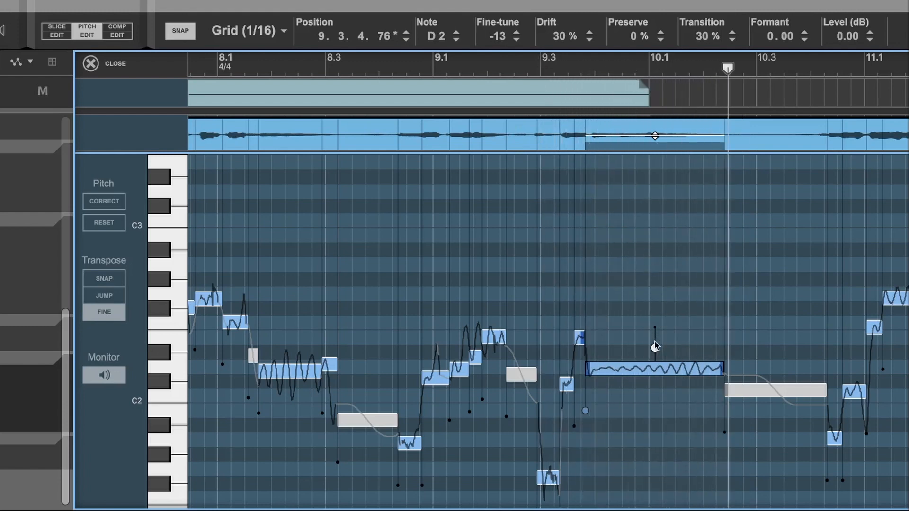
drag(655, 341, 655, 320)
click(540, 68)
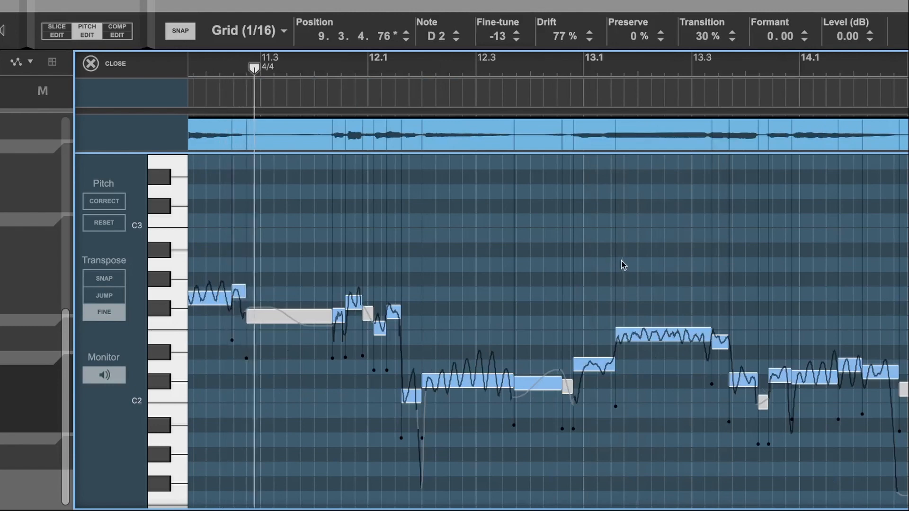
Split the long G2 note after bar 11 at 11.2.1 and lower the second part slightly
scroll(319, 251, left, 5)
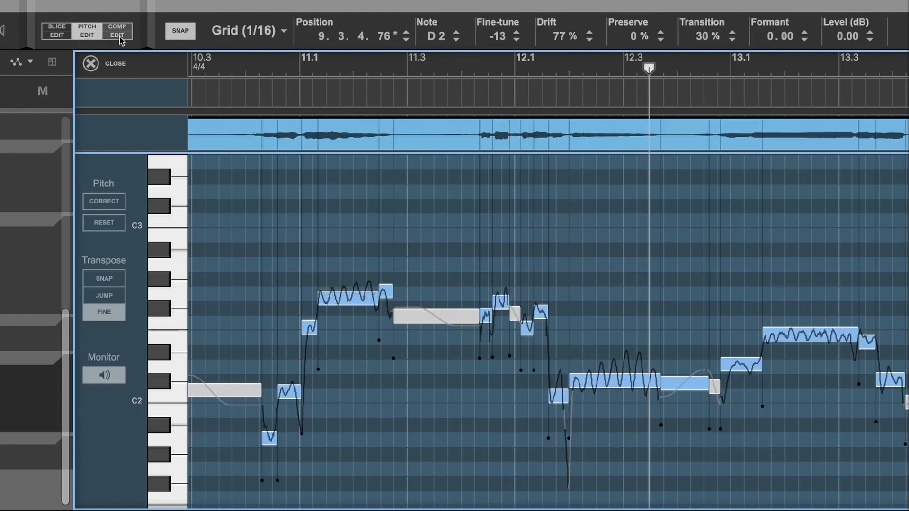
click(353, 297)
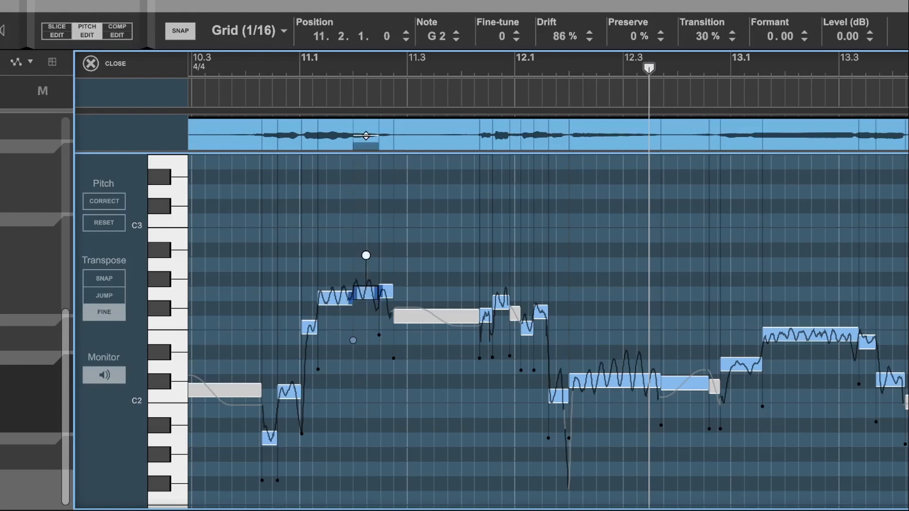
drag(371, 294, 370, 303)
Set the fine-tune of the G2 note at 11.1.2 to -24 and of the one at 11.2.2 to 8, auditioning the result
click(341, 301)
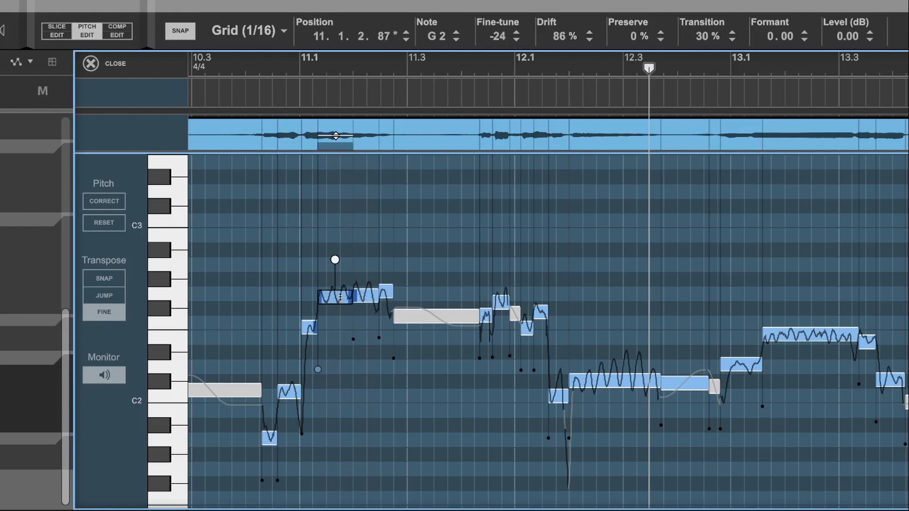
click(389, 297)
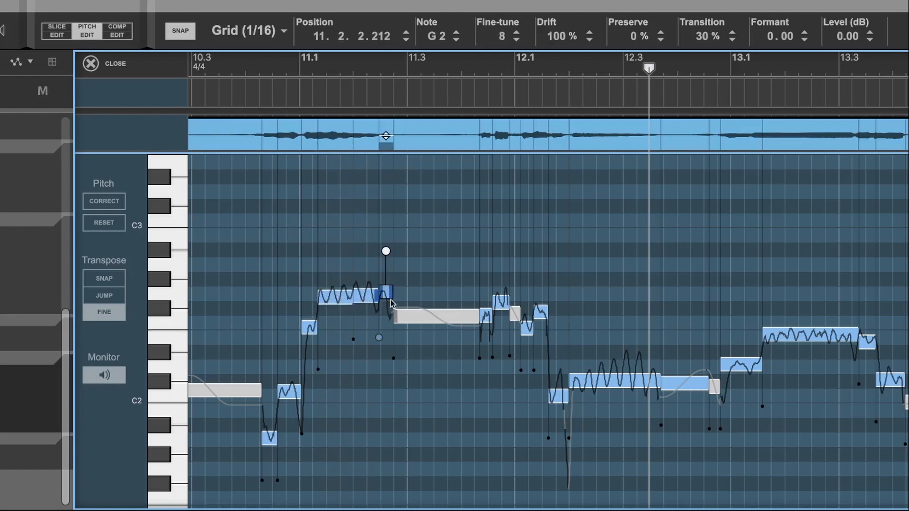
click(233, 68)
key(space)
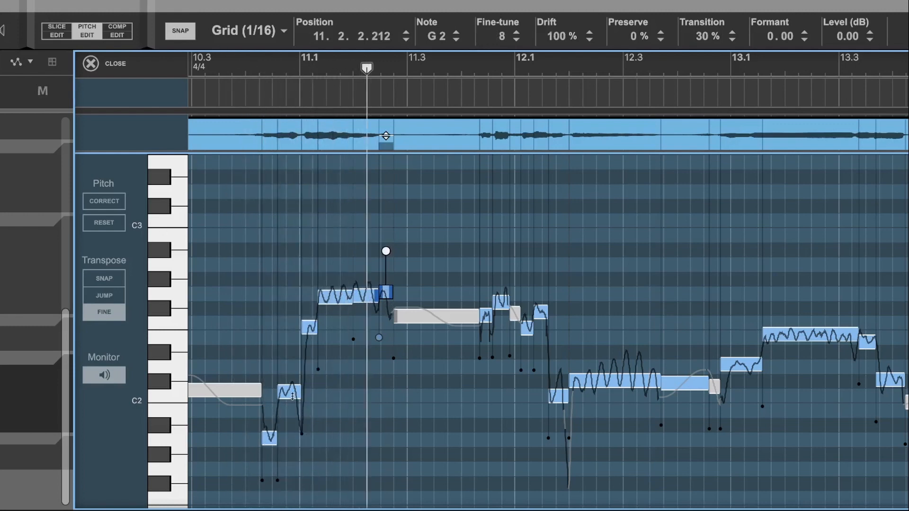
Set the fine-tune of the C2 note at 10.4.3 to 3 and audition the phrase from before bar 11
drag(293, 396, 292, 407)
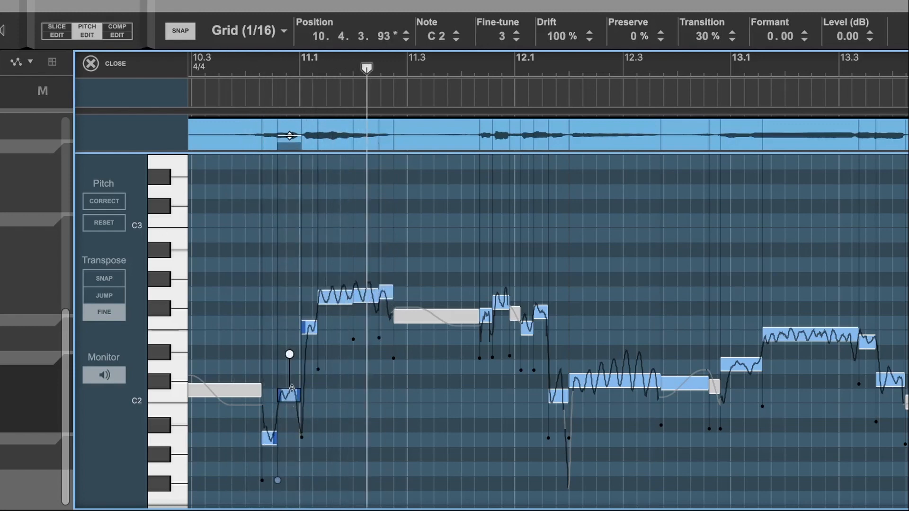
click(220, 70)
key(space)
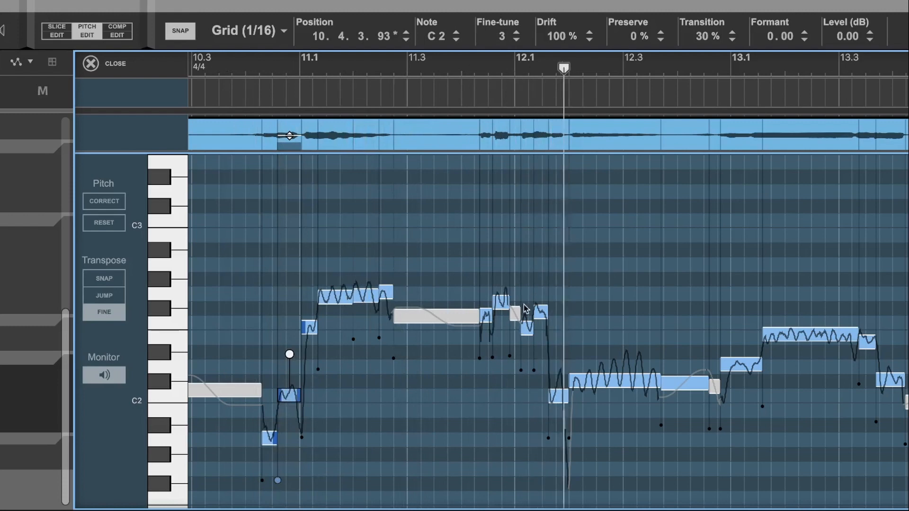
key(space)
Set the F2 note at 11.4.2 to fine-tune 35 and the G2 note at 11.4.3 to fine-tune -25 with 80% drift, then audition them
click(485, 320)
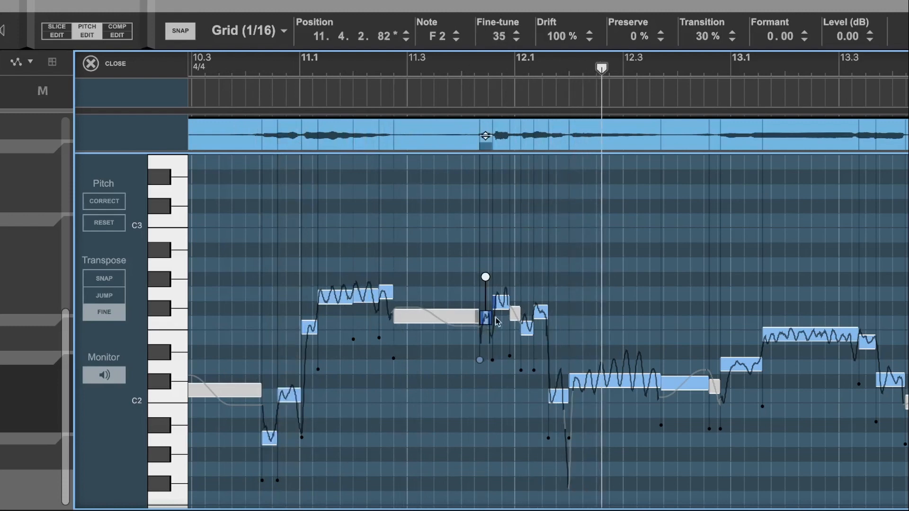
click(503, 302)
drag(504, 302, 503, 295)
drag(499, 258, 501, 265)
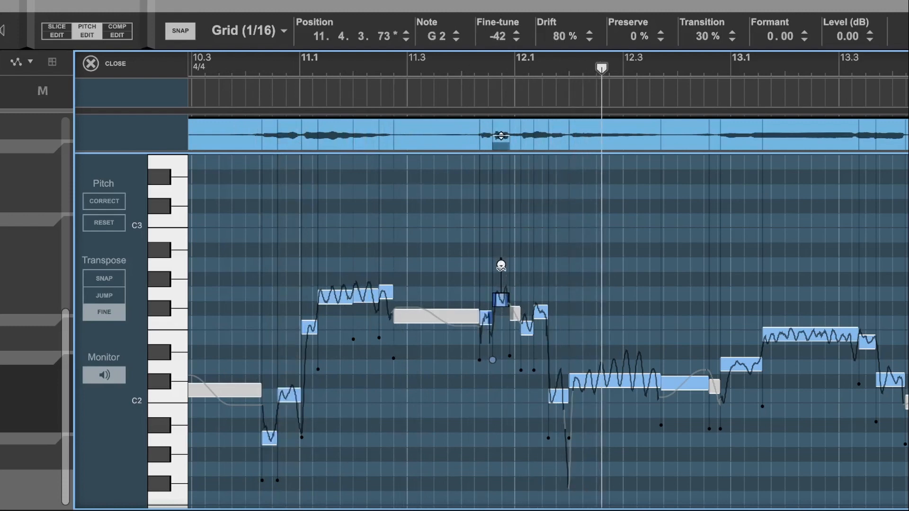
drag(505, 301, 505, 292)
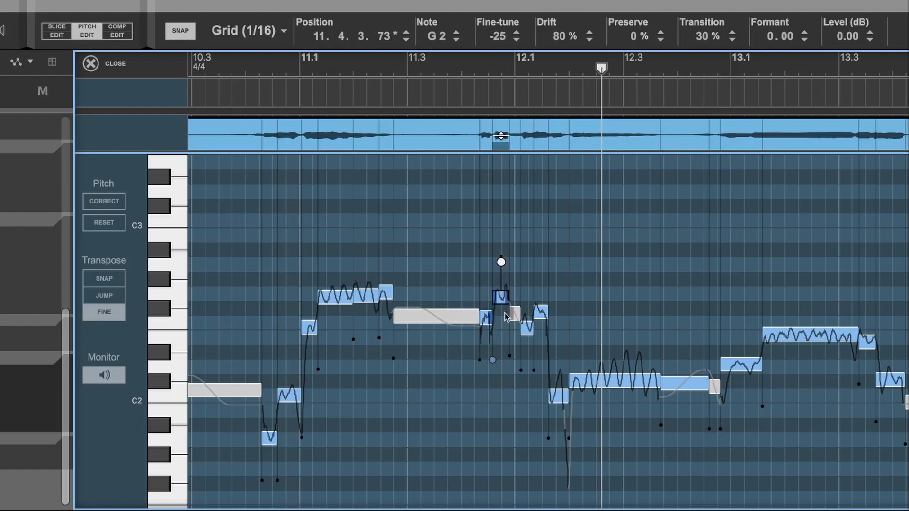
click(486, 320)
click(502, 295)
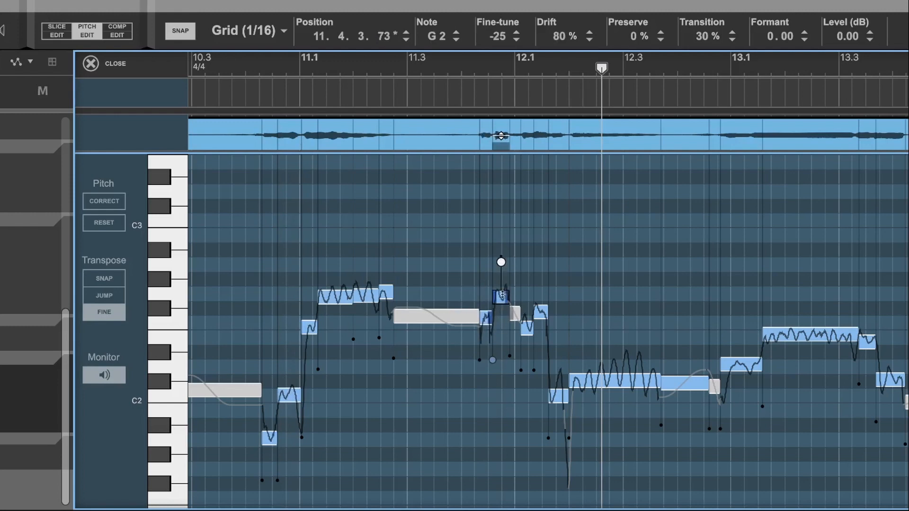
click(426, 78)
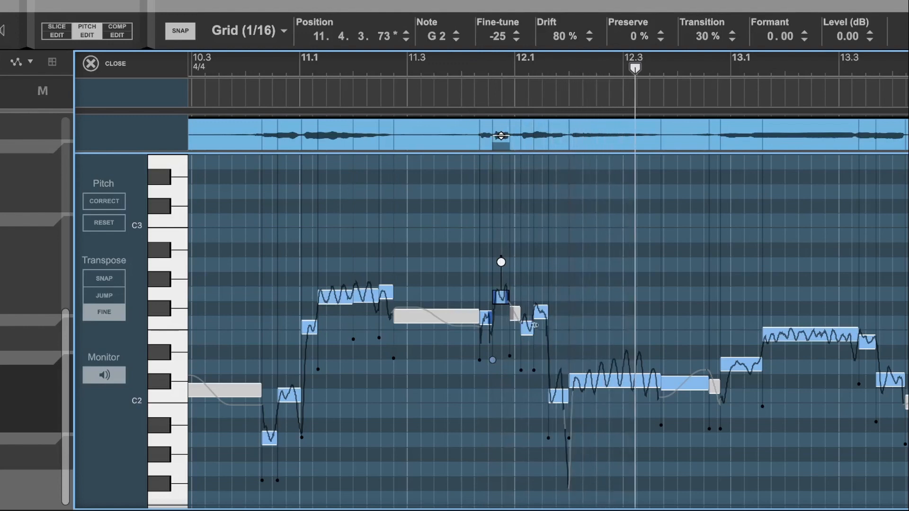
Set the fine-tune of the F#2 note at 12.1.2 to -5 and audition it from shortly before bar 12
click(542, 315)
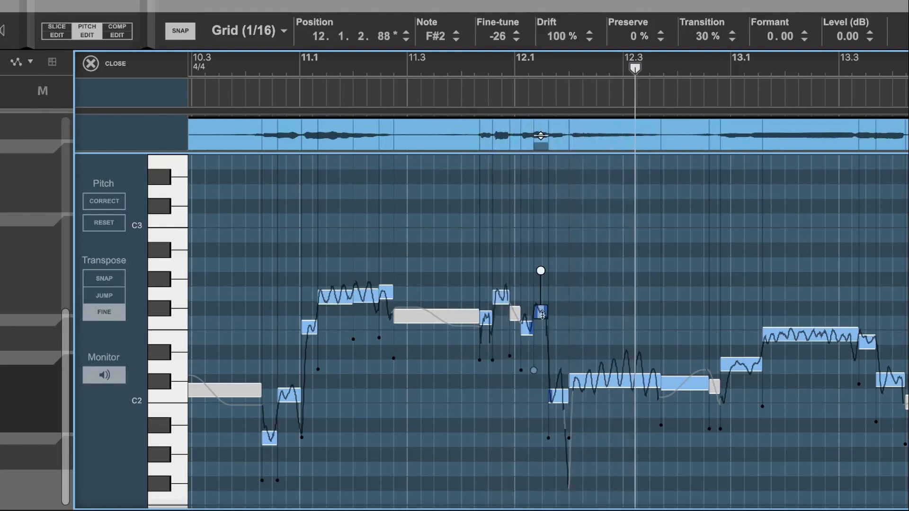
drag(542, 315, 543, 305)
click(476, 84)
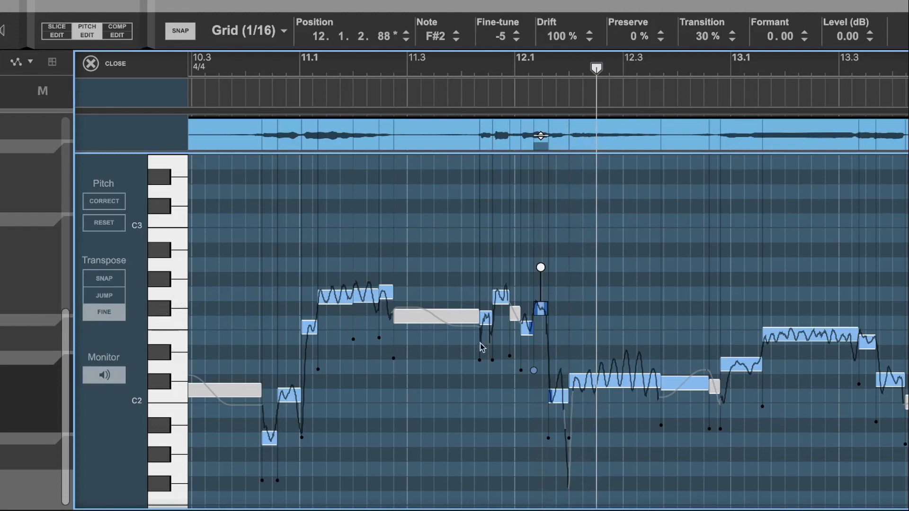
Try lowering the short note at 12.1.1 to E2 with fine-tune -6 and audition it from 11.3
click(529, 331)
drag(528, 331, 530, 370)
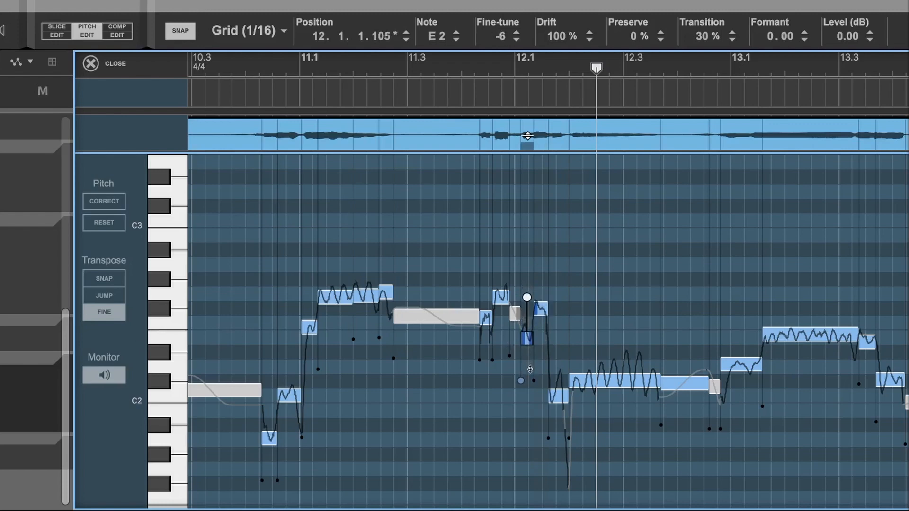
click(418, 66)
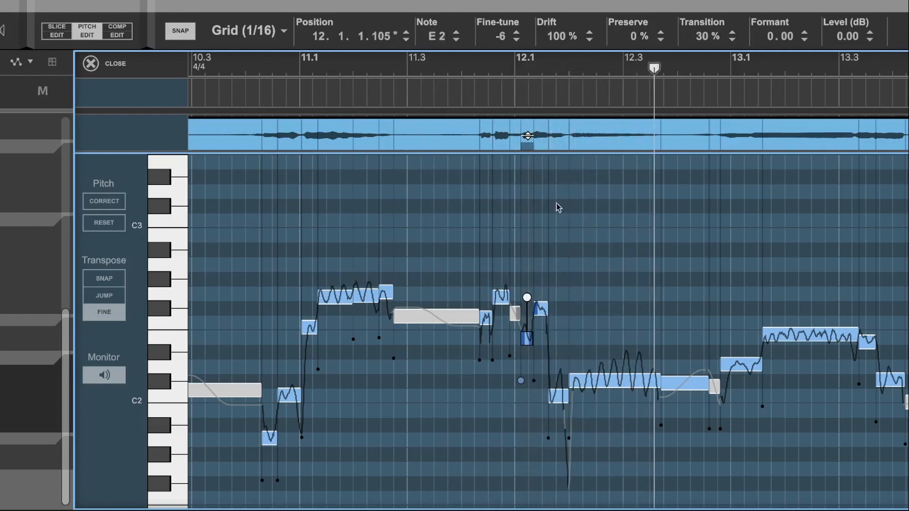
Set the short note at 12.1.1 to F2 with fine-tune -29 and audition the phrase through bar 13
drag(526, 339, 527, 326)
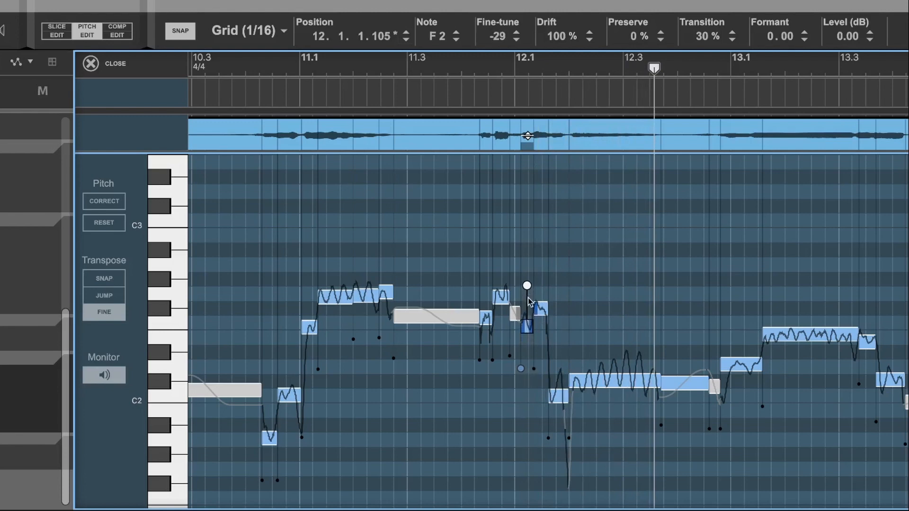
click(437, 66)
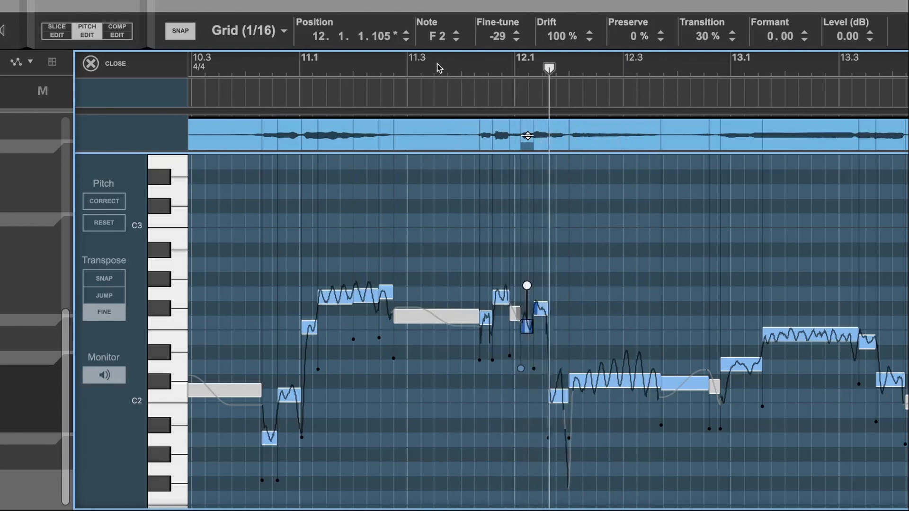
click(497, 70)
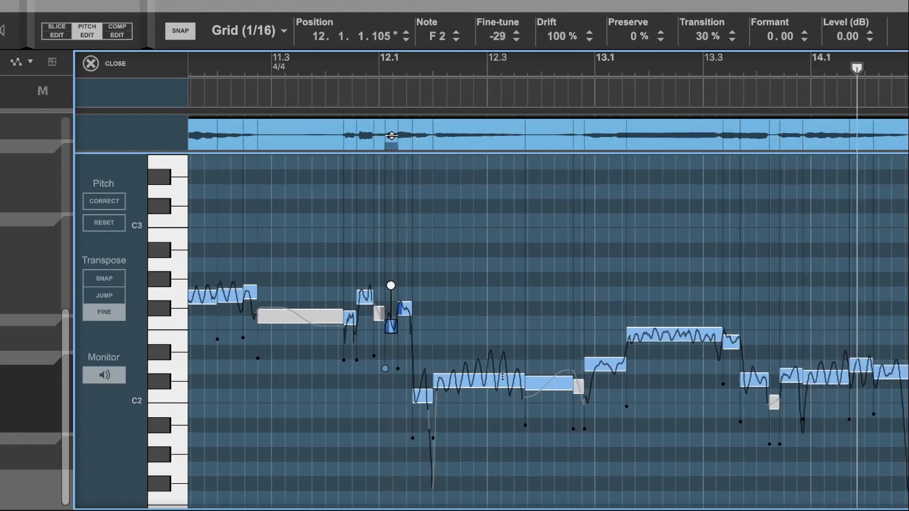
Set the long note at 12.1.4 to D2 with fine-tune -48 and 88% drift, then audition it from about 12.1
click(483, 369)
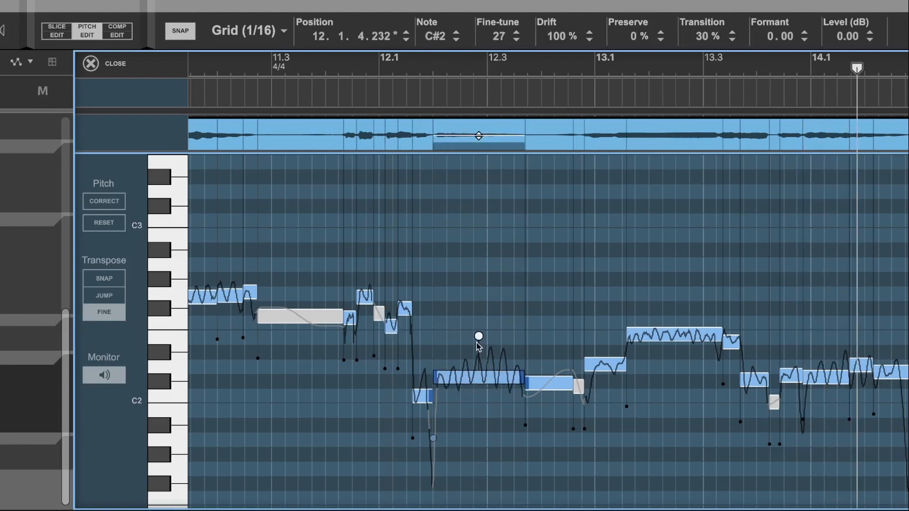
drag(478, 338, 485, 366)
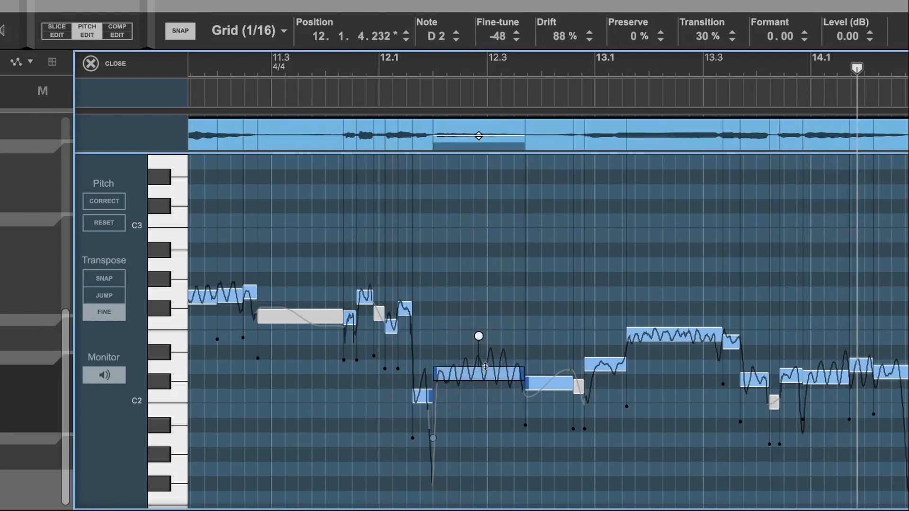
click(392, 66)
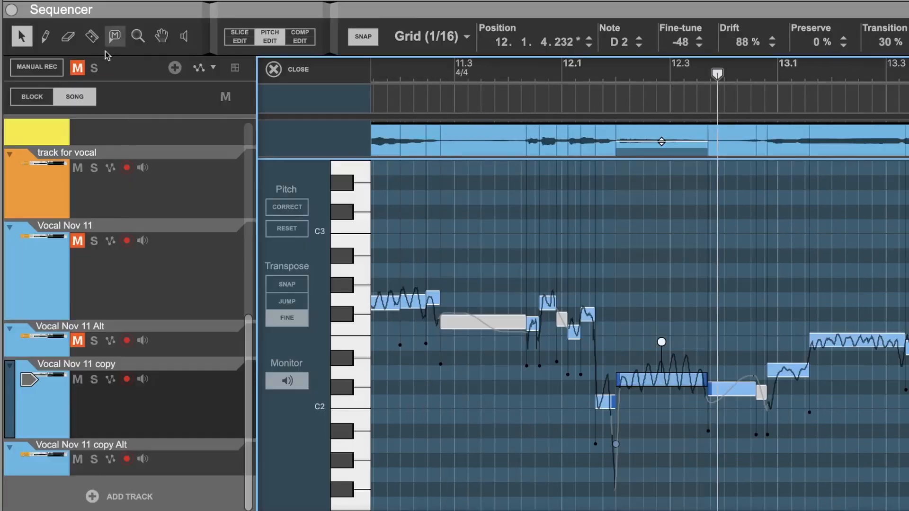
Split the long D2 note at 12.1.4 in two at position 12.2.4
click(92, 41)
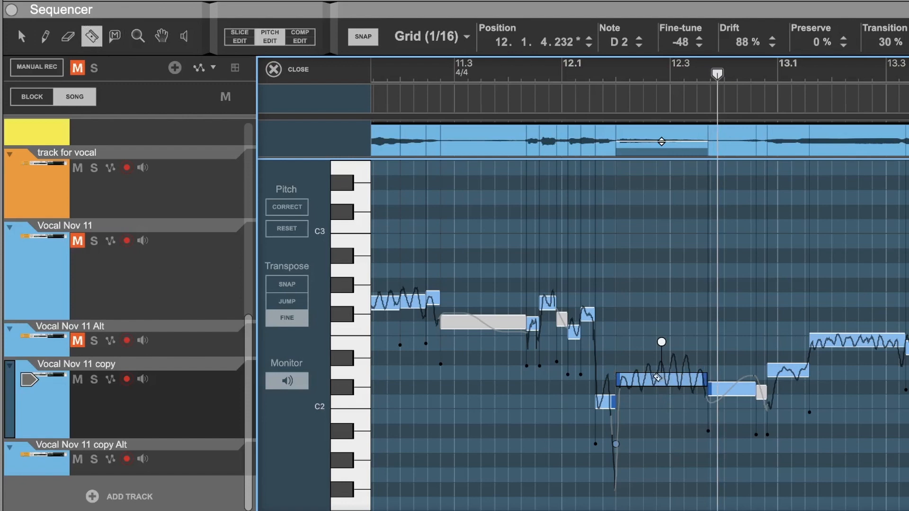
click(657, 378)
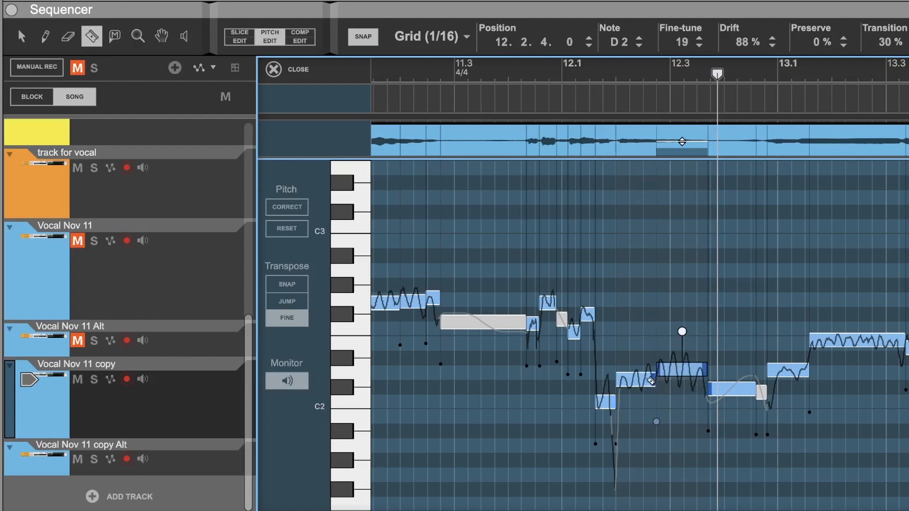
click(20, 35)
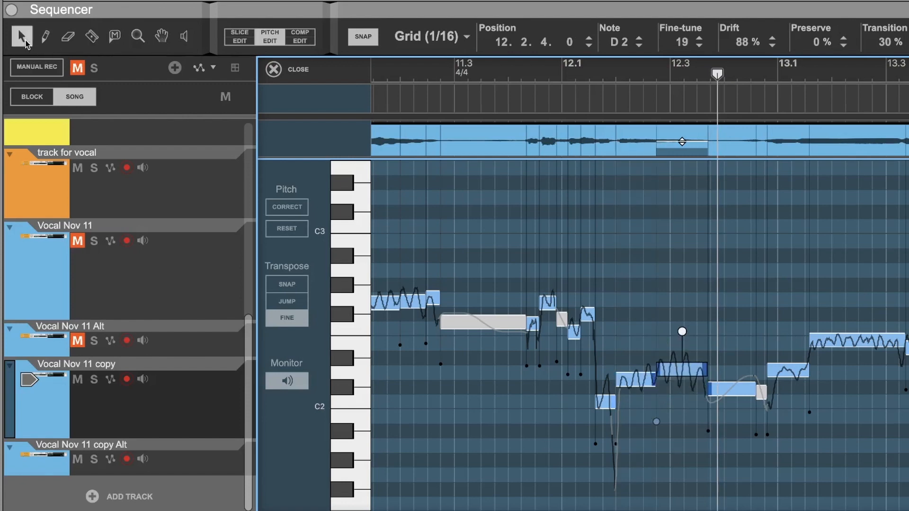
Set the first half of the split D2 note to fine-tune -18 and audition both halves from shortly before bar 12
click(640, 377)
mouse_move(639, 377)
mouse_down()
mouse_move(692, 380)
mouse_move(634, 374)
mouse_up()
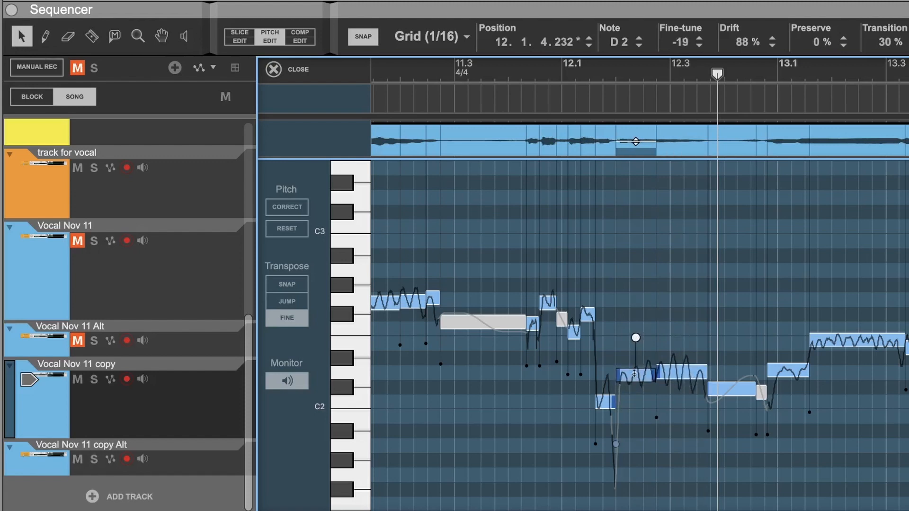
click(573, 74)
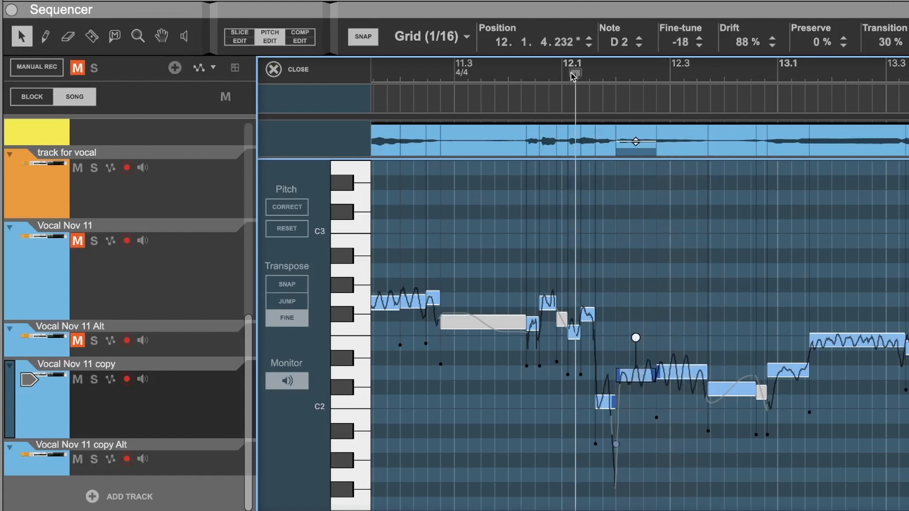
click(516, 71)
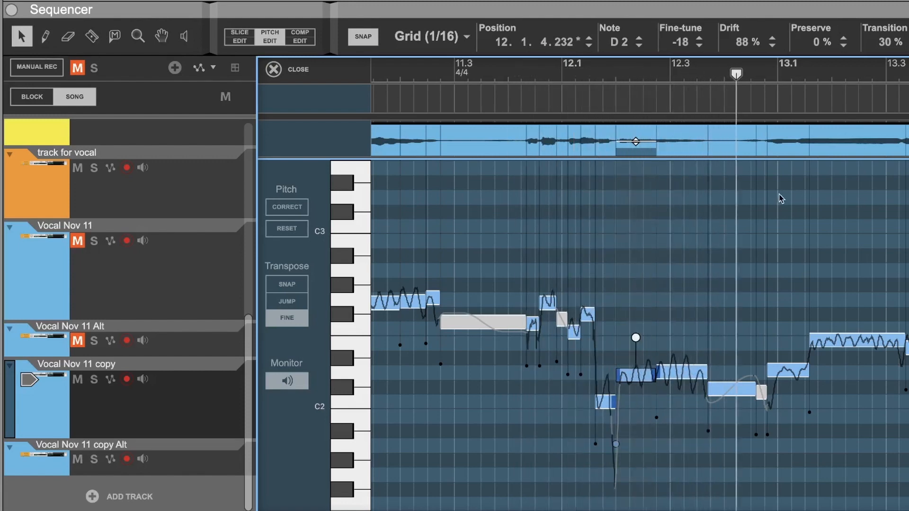
Set the D2 note at 12.4.4 to fine-tune -6 and the E2 note at 13.1.3 to fine-tune 3, then audition them
click(787, 382)
click(780, 62)
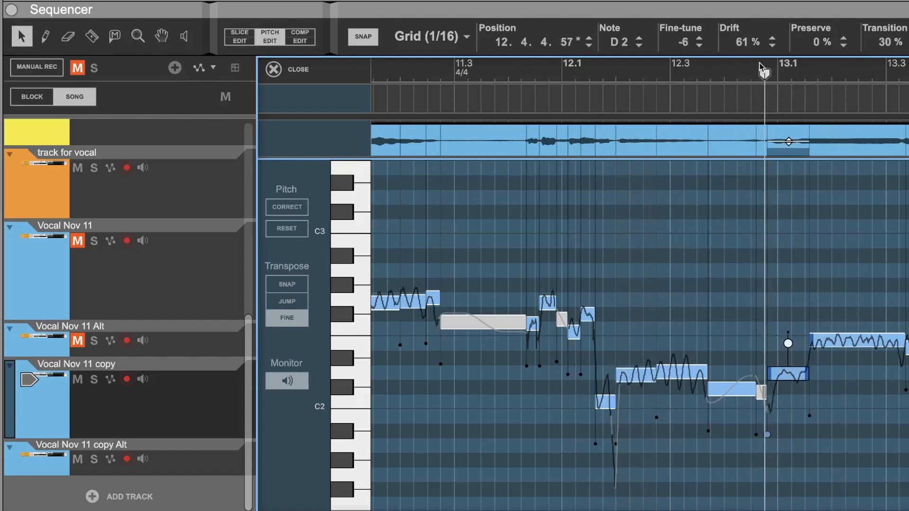
click(845, 344)
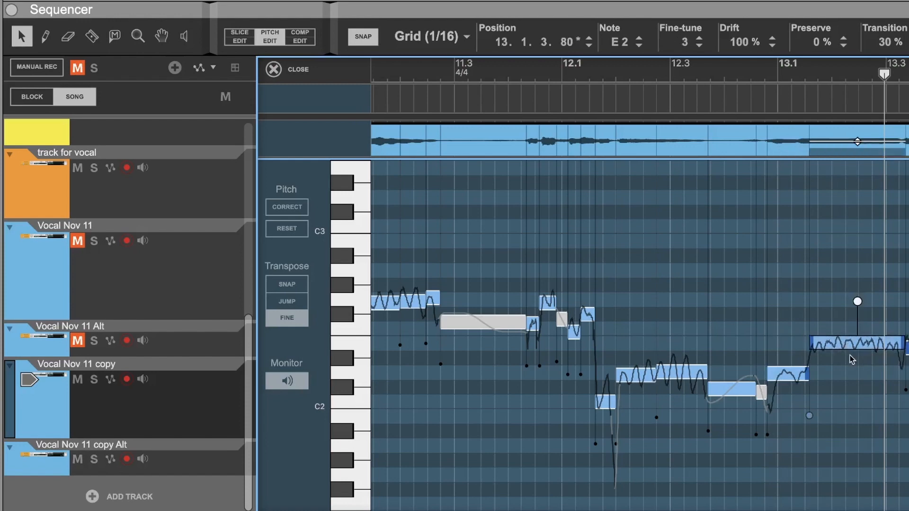
click(764, 76)
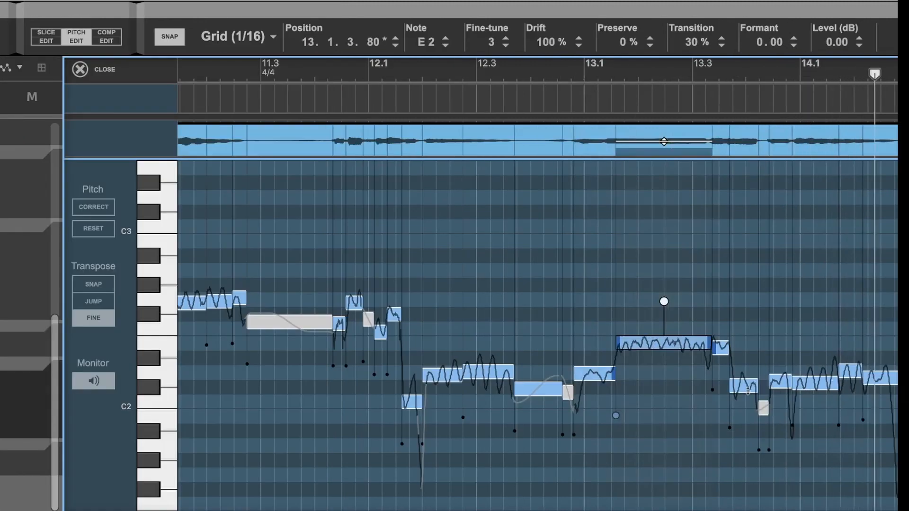
Raise the note at 13.3.3 to D2 with fine-tune -20 and audition the phrase from shortly before bar 13
drag(747, 391, 748, 355)
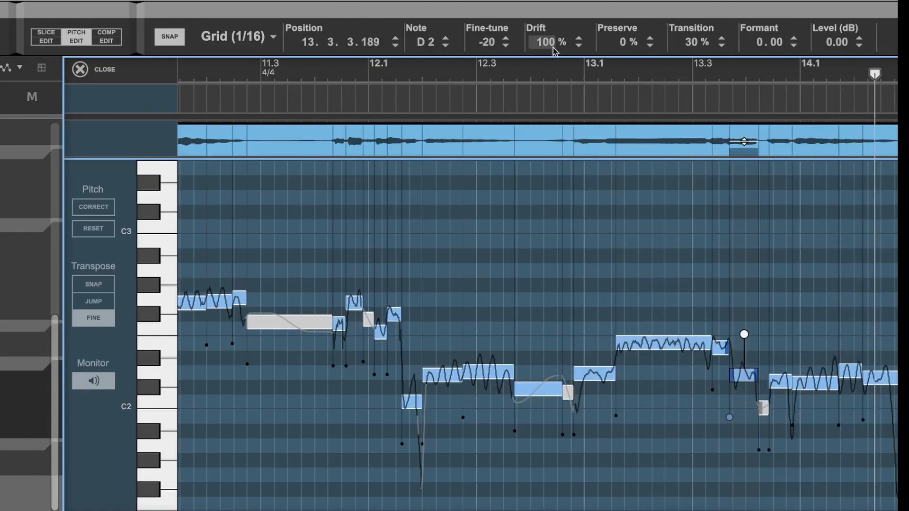
click(569, 68)
key(space)
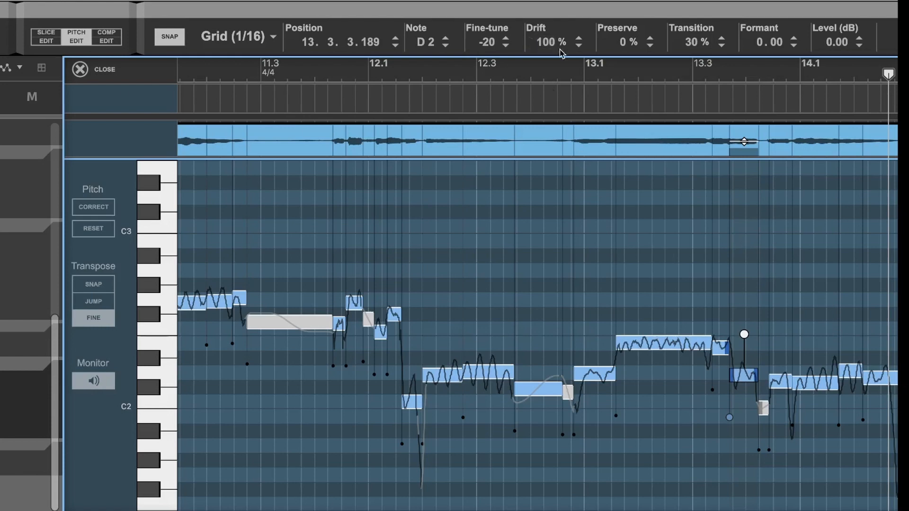
click(554, 76)
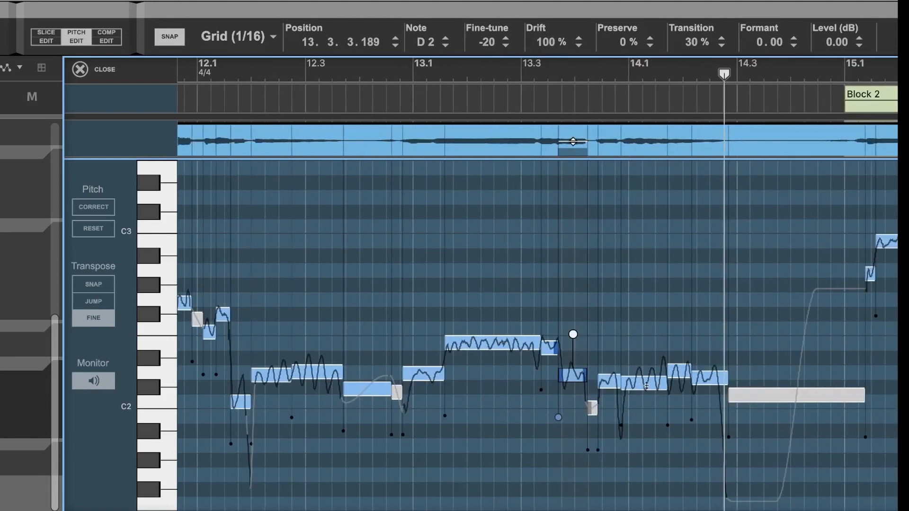
Set the notes at 13.4.4 and 14.2.1 to D2 with fine-tune -19 and -18, align the short note between them, and audition from bar 13
drag(647, 385, 647, 375)
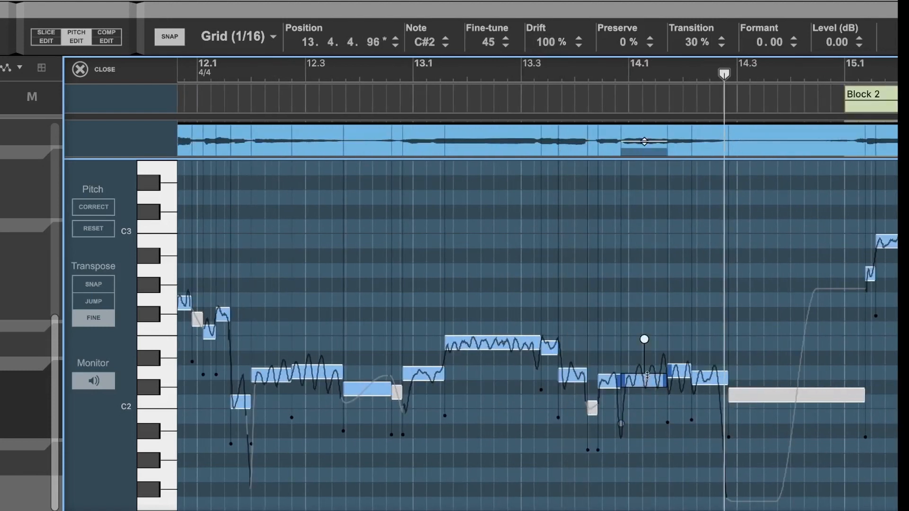
click(679, 375)
drag(709, 376, 706, 369)
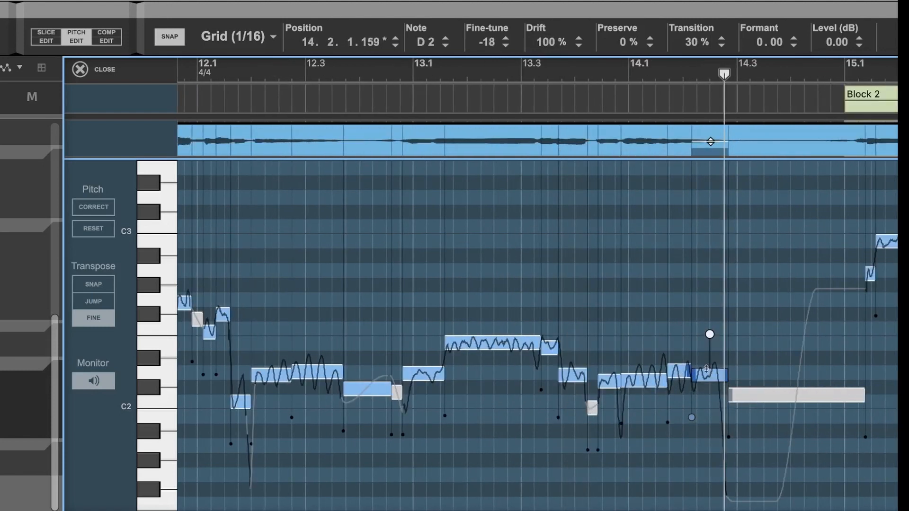
drag(644, 381, 644, 365)
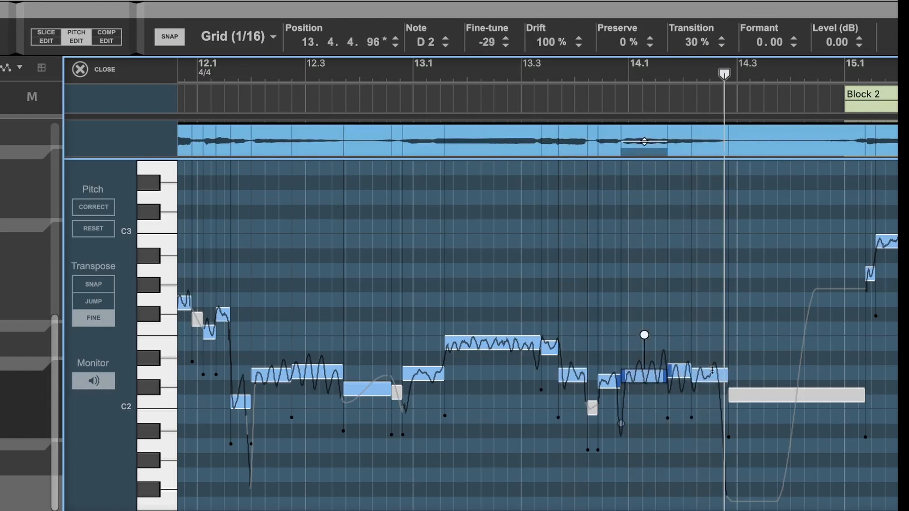
click(680, 376)
click(655, 382)
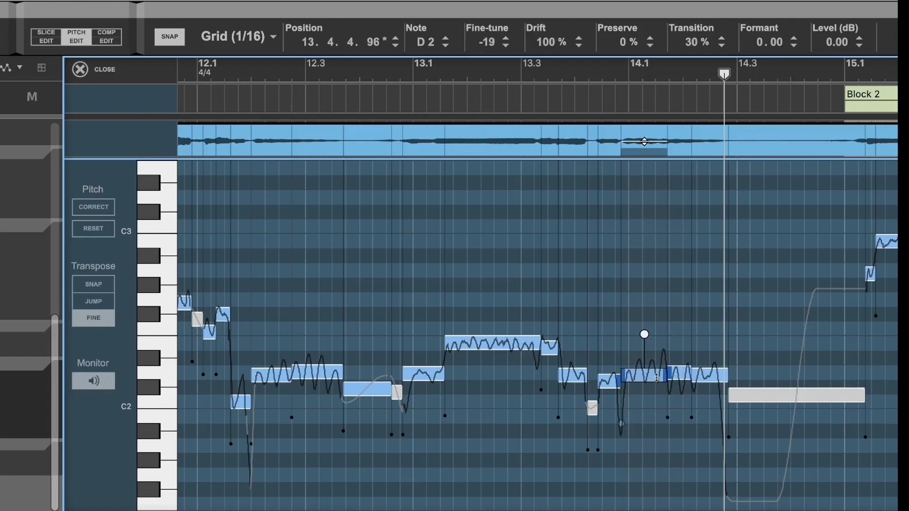
click(711, 376)
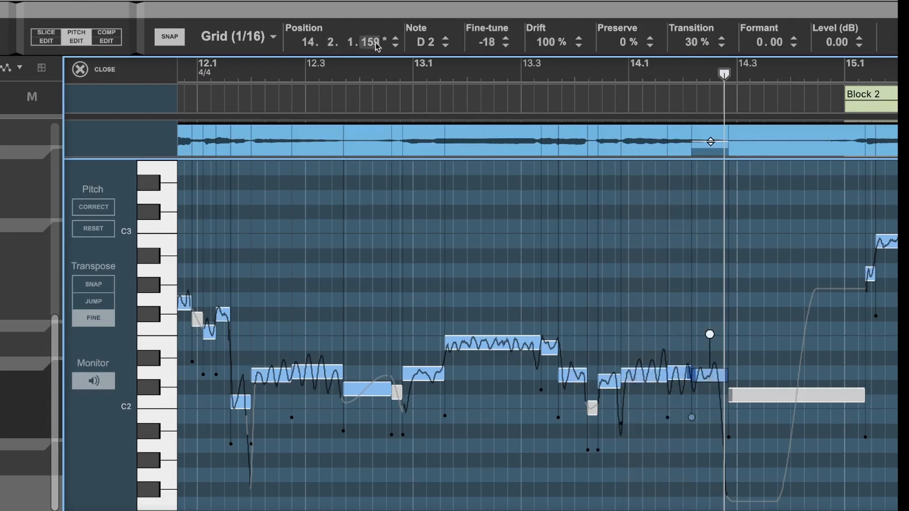
click(417, 66)
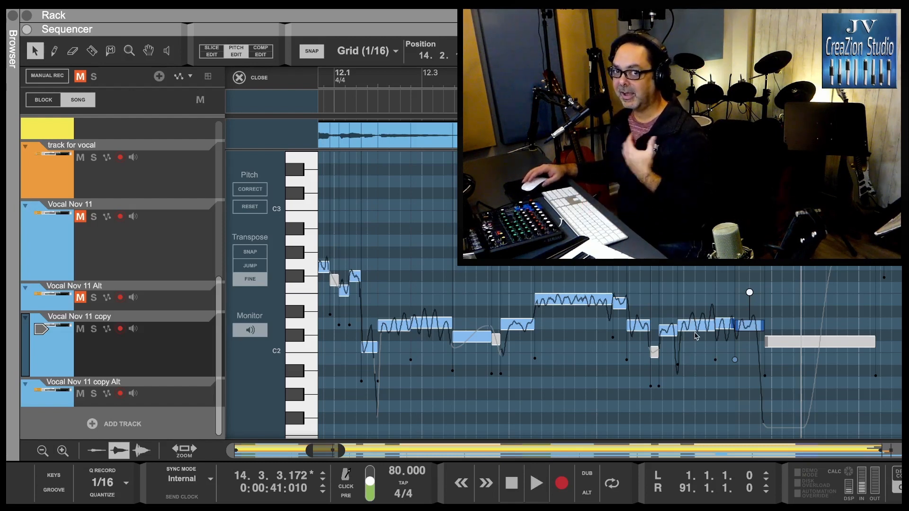
Play the vocal from 13.3.4 into bar 19 to check the remaining phrases by ear
click(630, 78)
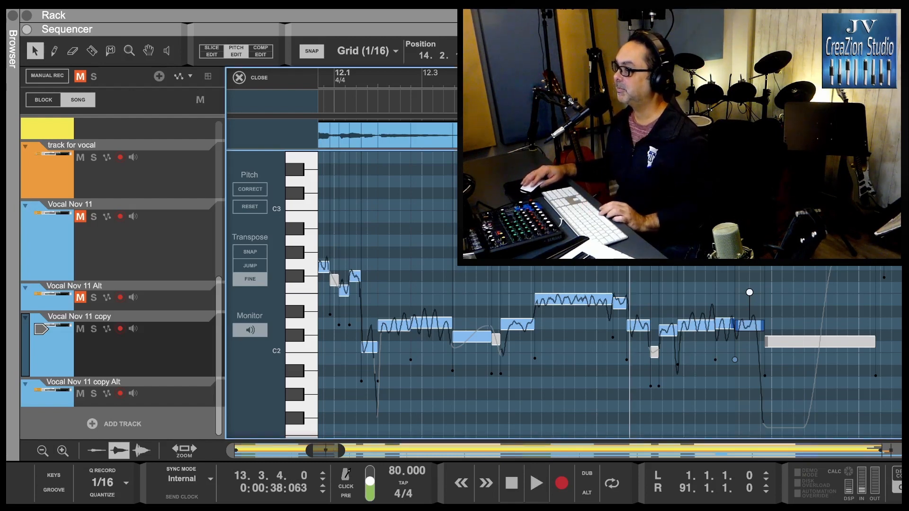
key(space)
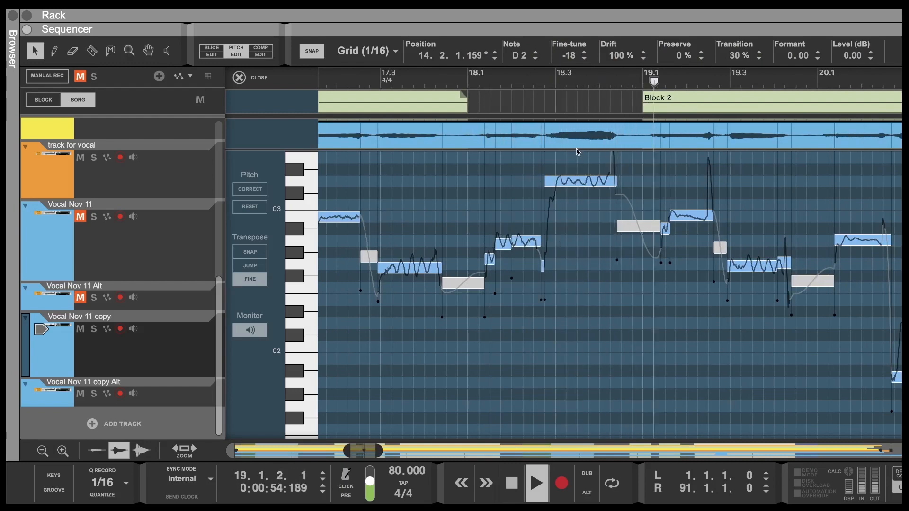
click(512, 483)
Try lowering the level of the D3 note at 18.2.3 to -7.10 dB and audition it from just before bar 18
click(578, 182)
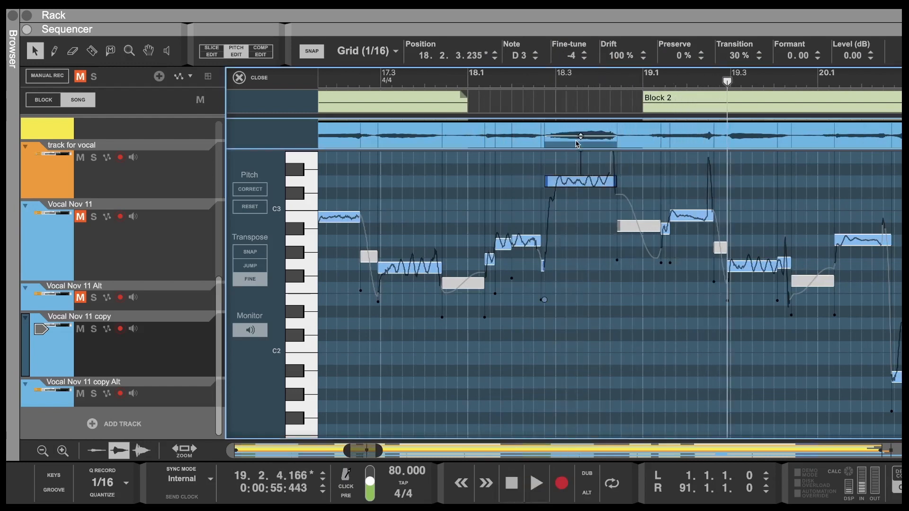
drag(581, 136, 581, 139)
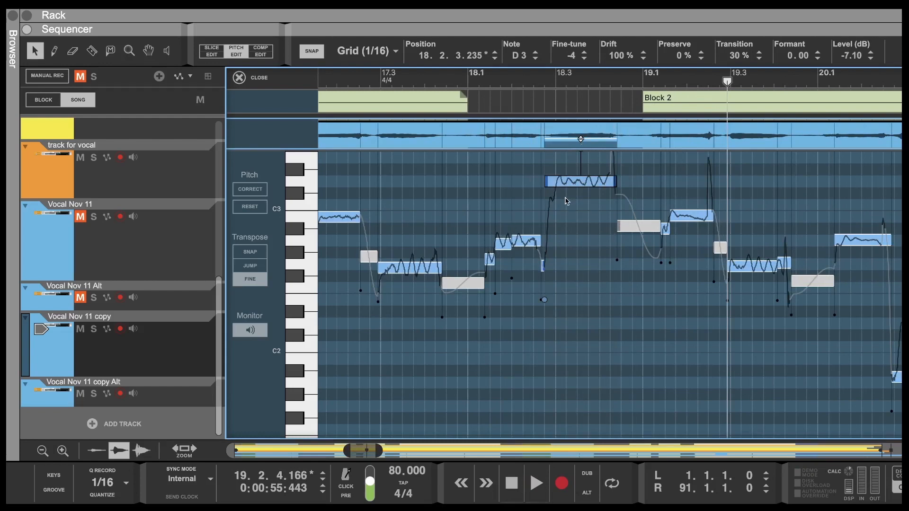
click(450, 82)
key(space)
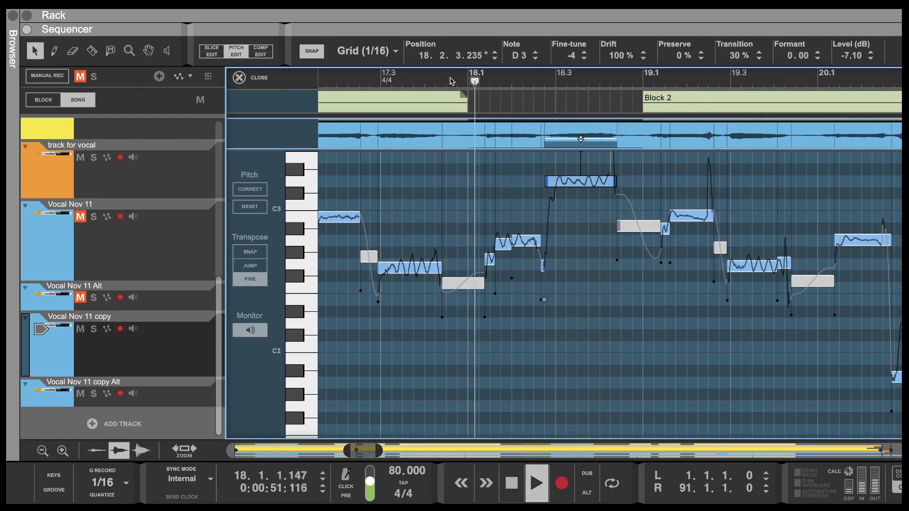
key(space)
Set the level of the D3 note at 18.2.3 to -4.02 dB and play the vocal on into bar 23
drag(570, 130, 559, 124)
click(514, 81)
key(space)
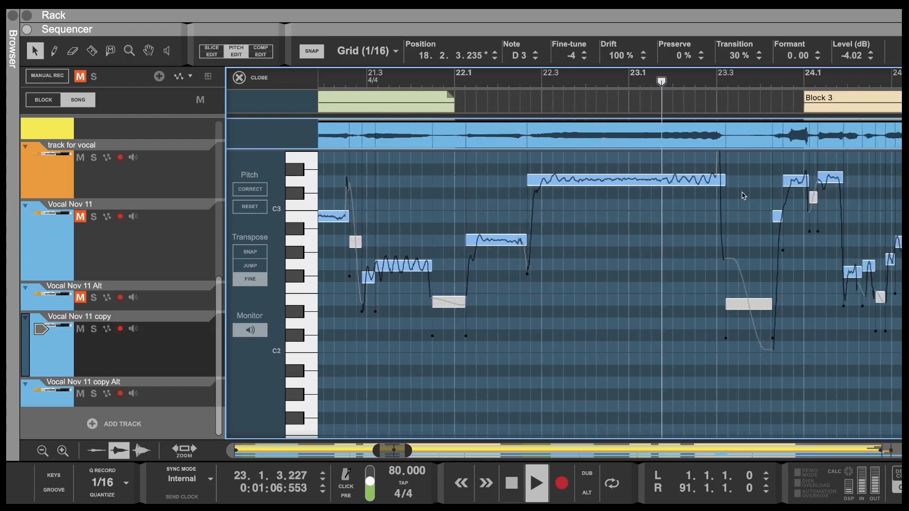
key(space)
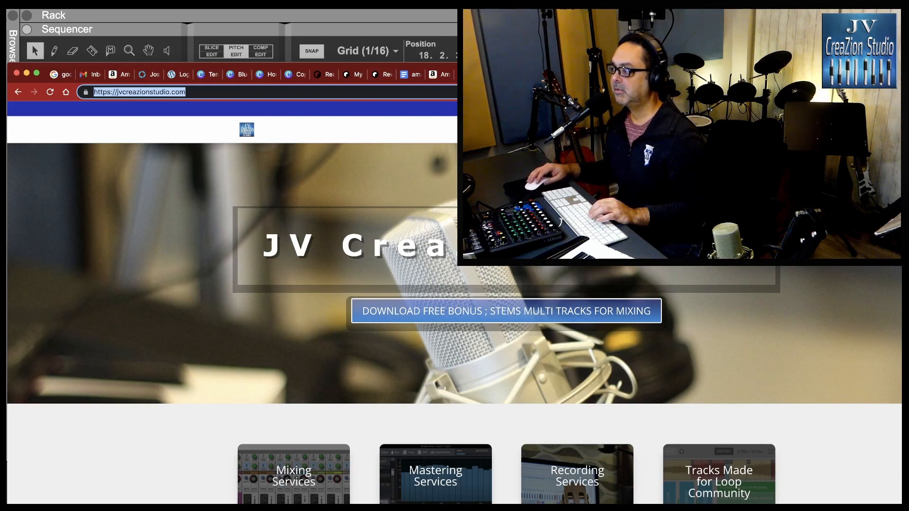
Look over the services offered on the JV CreaZion Studio website, then minimise the browser to return to Reason
scroll(454, 321, down, 3)
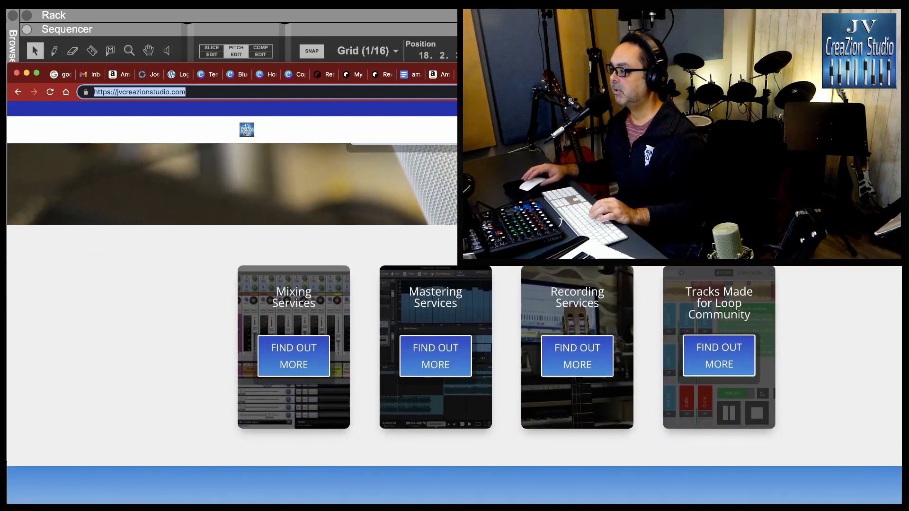
scroll(576, 478, up, 1)
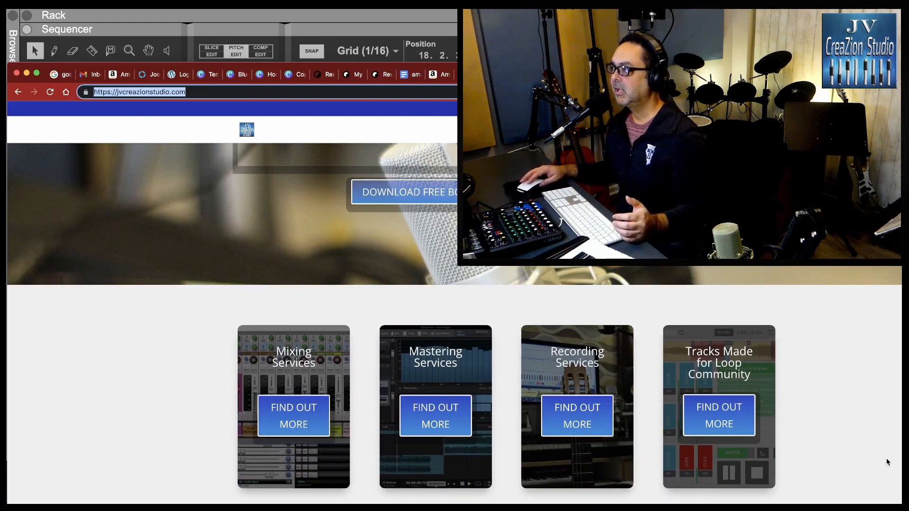
click(26, 74)
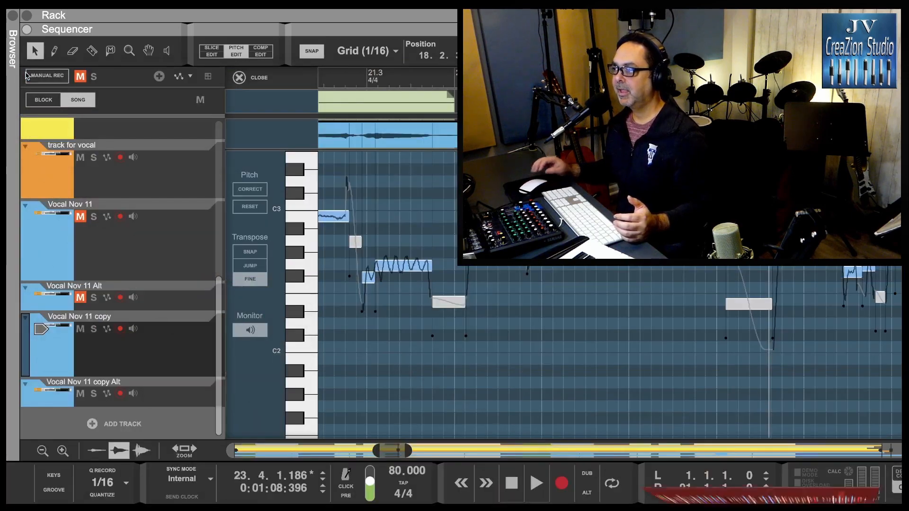